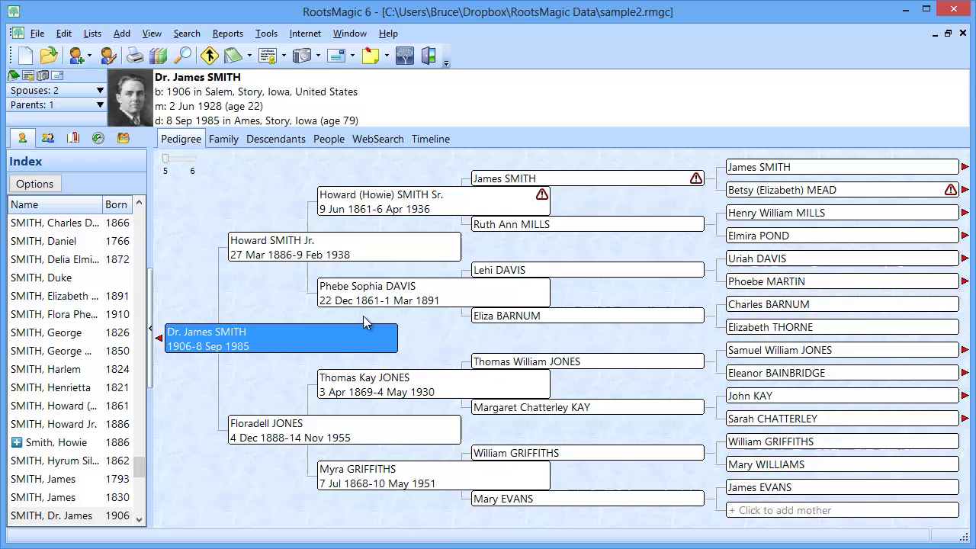
left_click(266, 36)
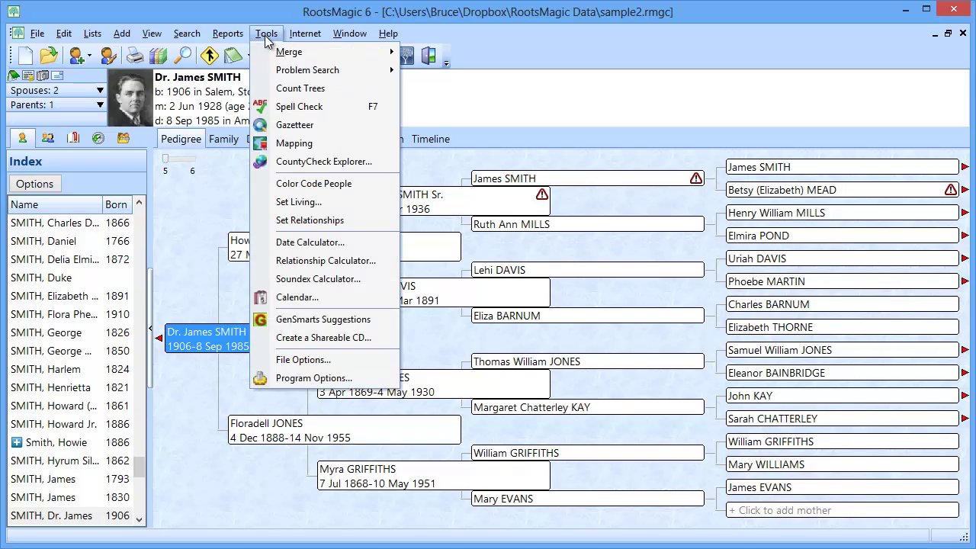
left_click(312, 194)
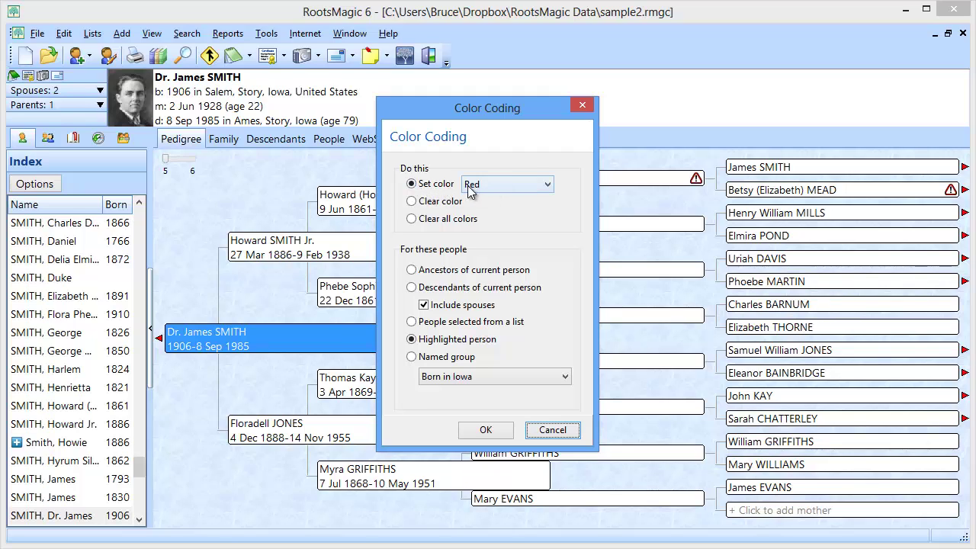
left_click(492, 187)
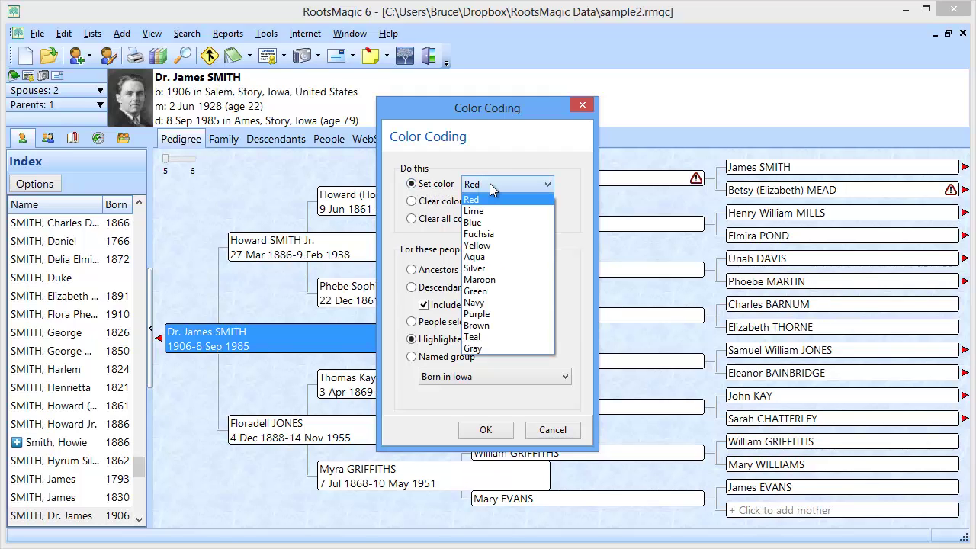
left_click(490, 184)
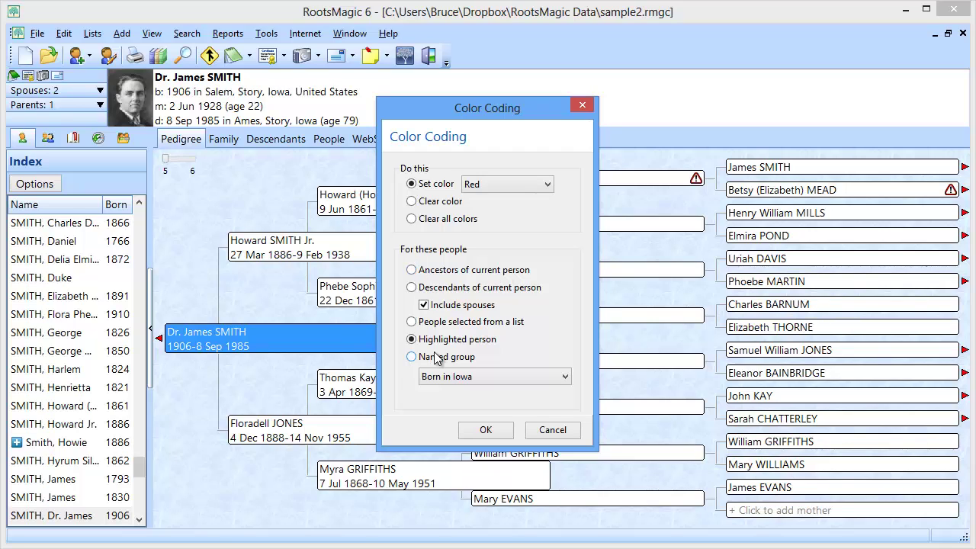
left_click(421, 271)
left_click(484, 431)
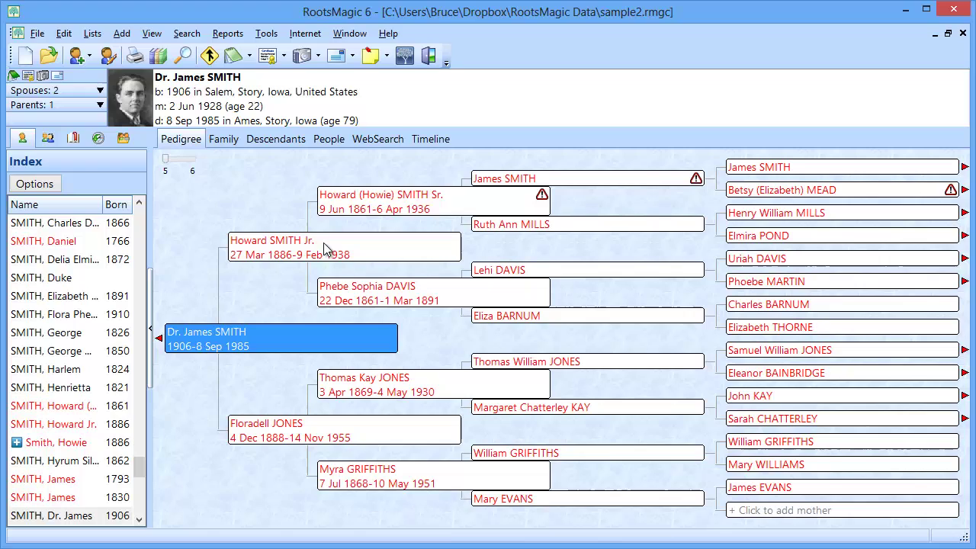
left_click(374, 199)
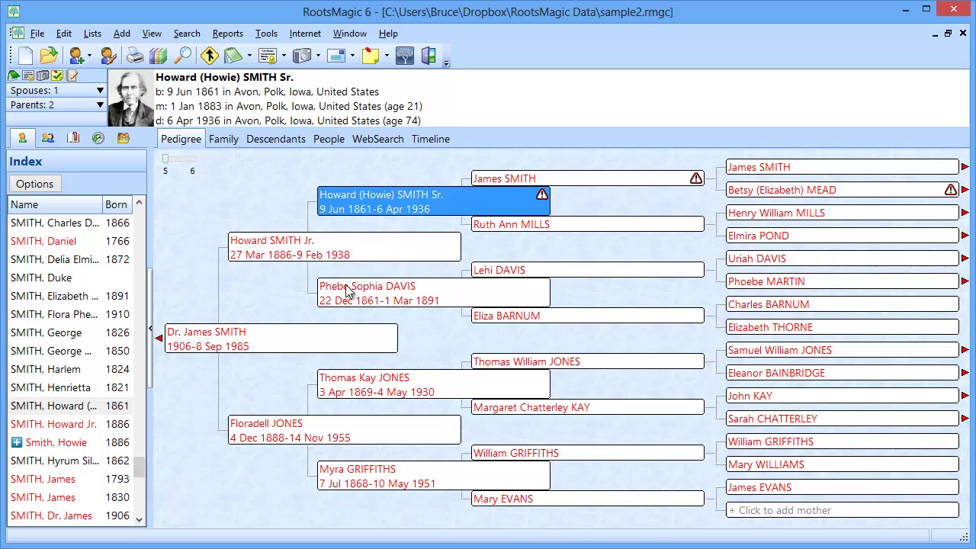
left_click(223, 139)
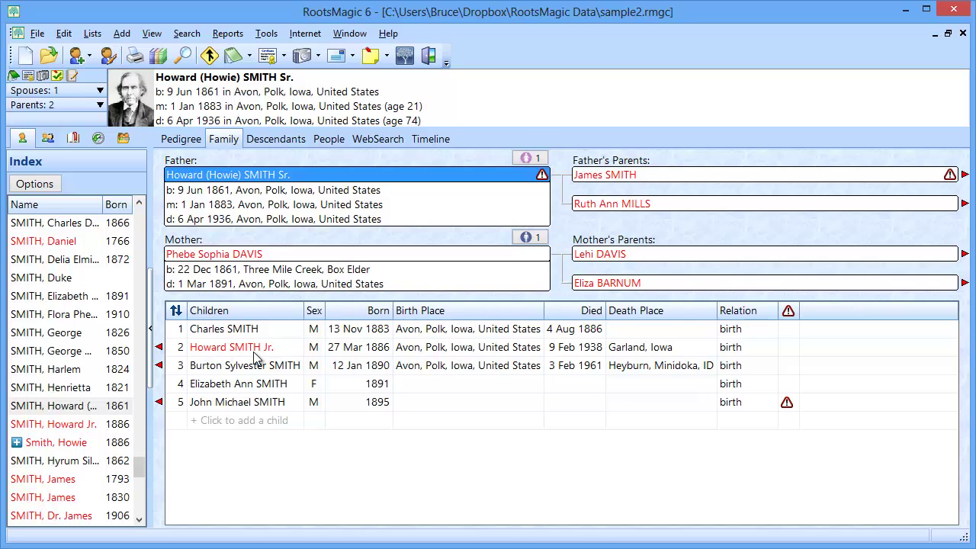
- Return to Dr. James Smith's pedigree and clear all colour coding
left_click(182, 145)
left_click(161, 340)
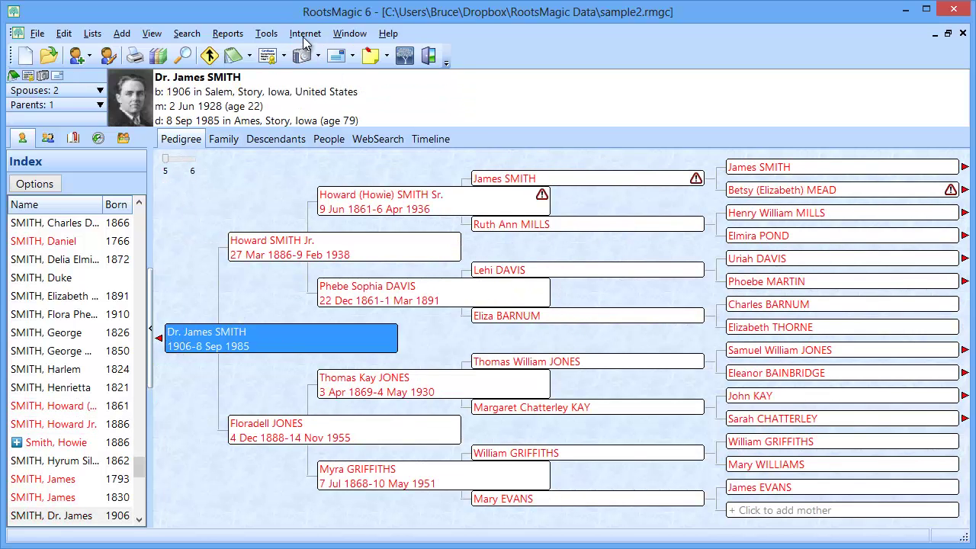
left_click(267, 33)
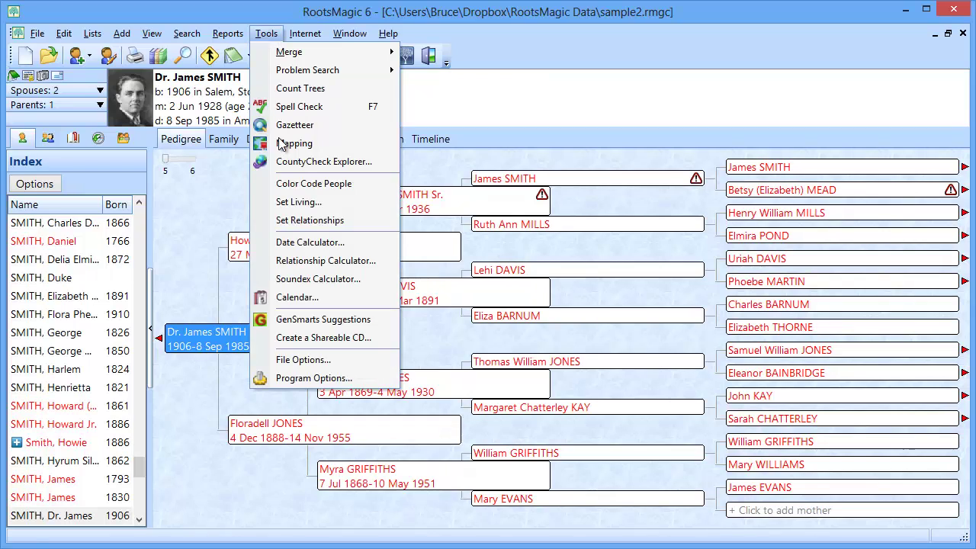
left_click(302, 186)
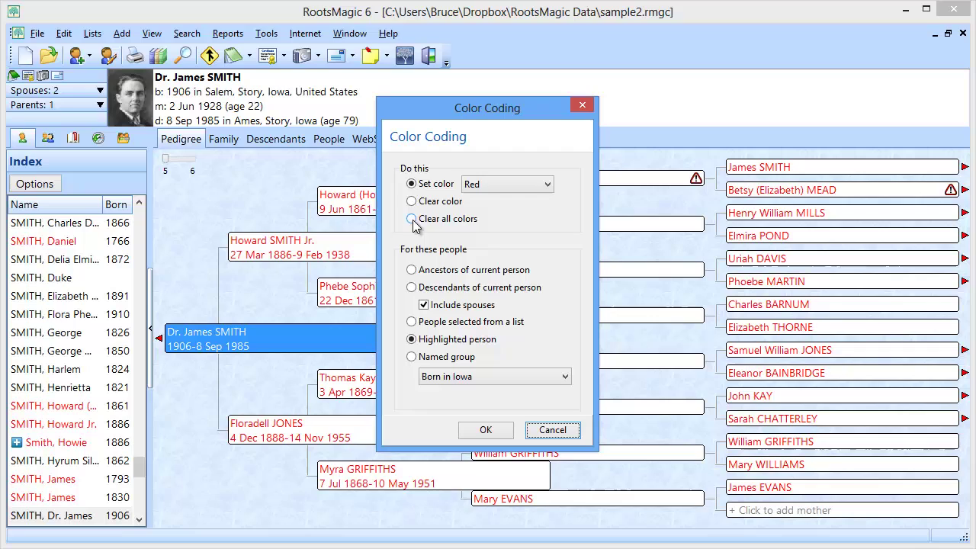
left_click(414, 219)
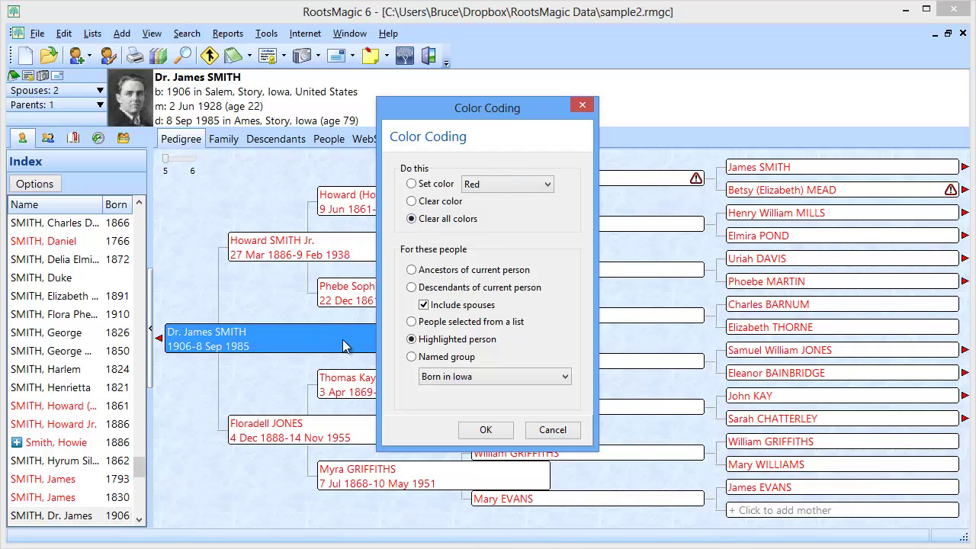
left_click(483, 432)
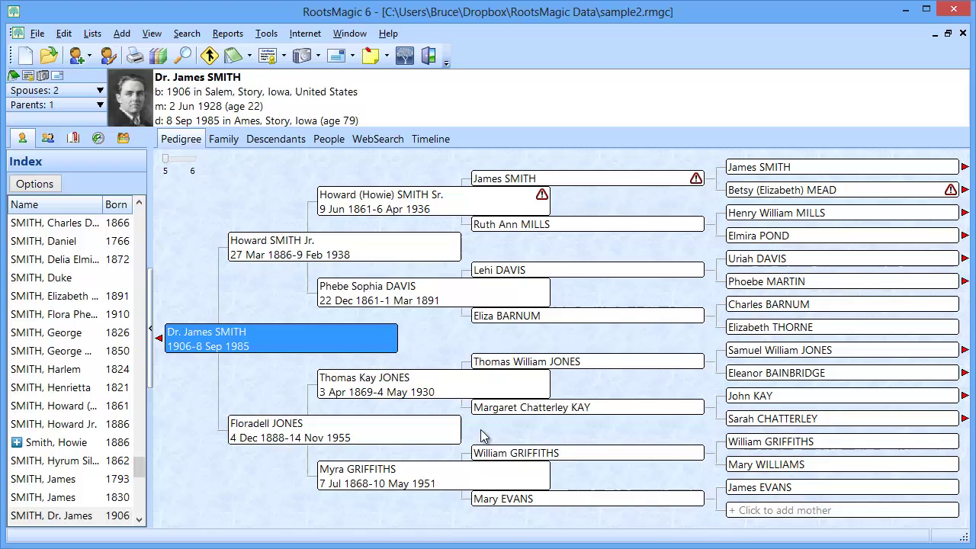
- Set Color Code People to colour red the people selected from a list
left_click(267, 34)
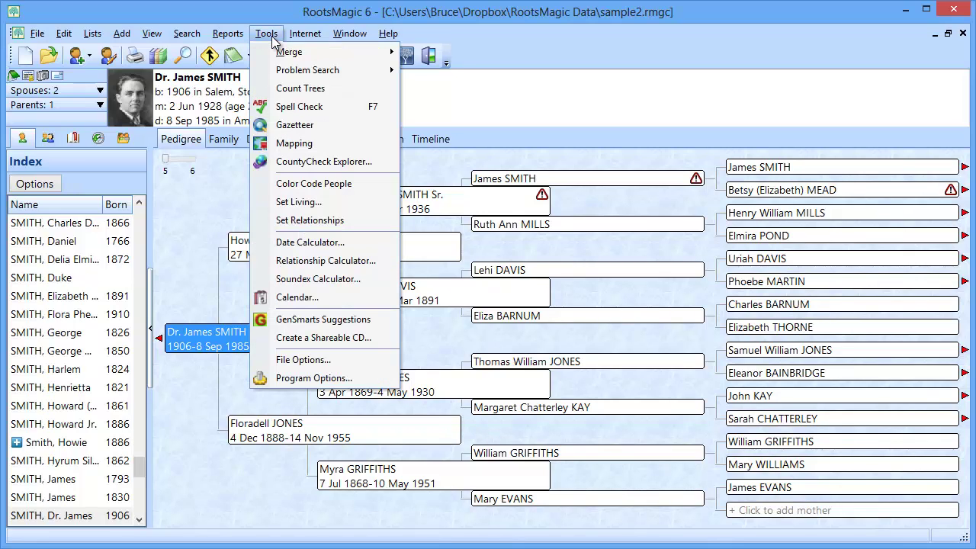
left_click(314, 187)
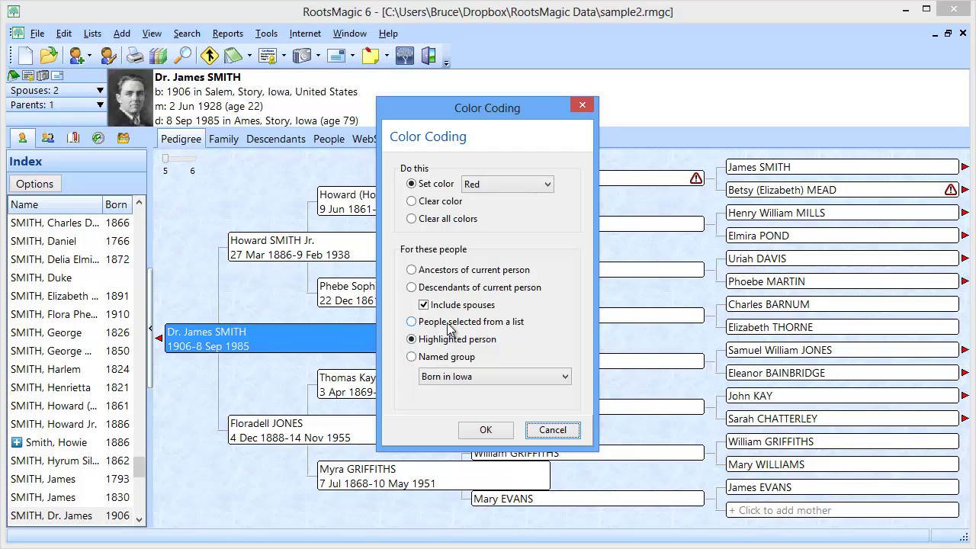
left_click(450, 326)
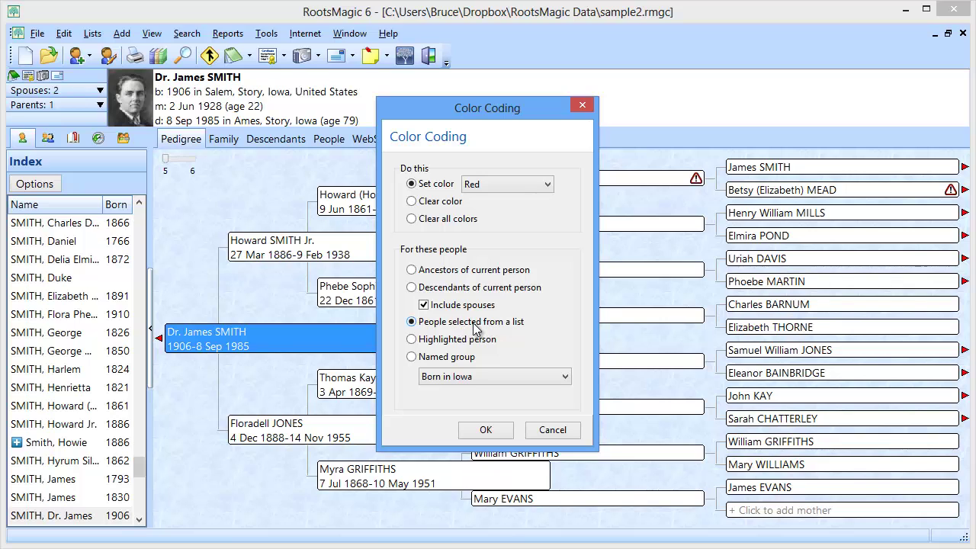
left_click(485, 430)
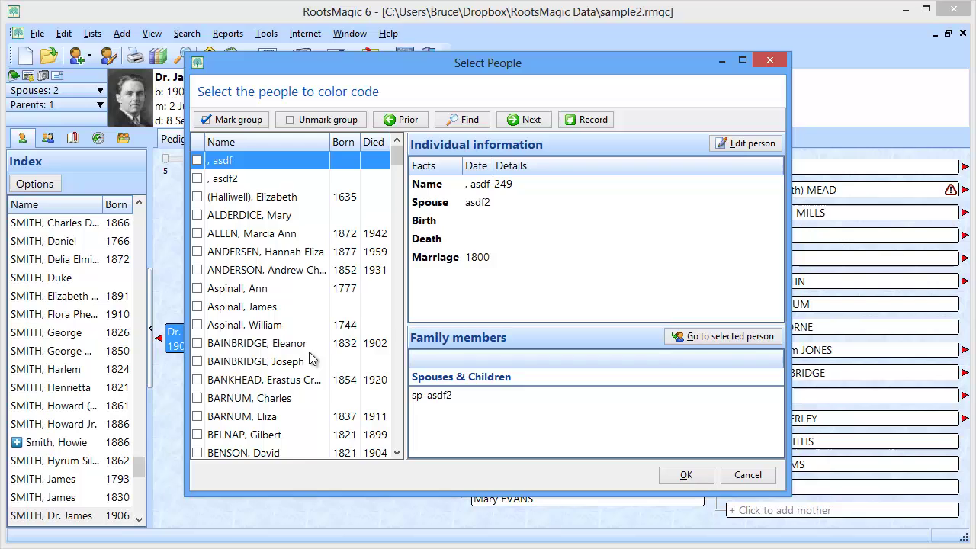
- Mark three people in the Select People list, then unmark them again
scroll(305, 236, "down", 2)
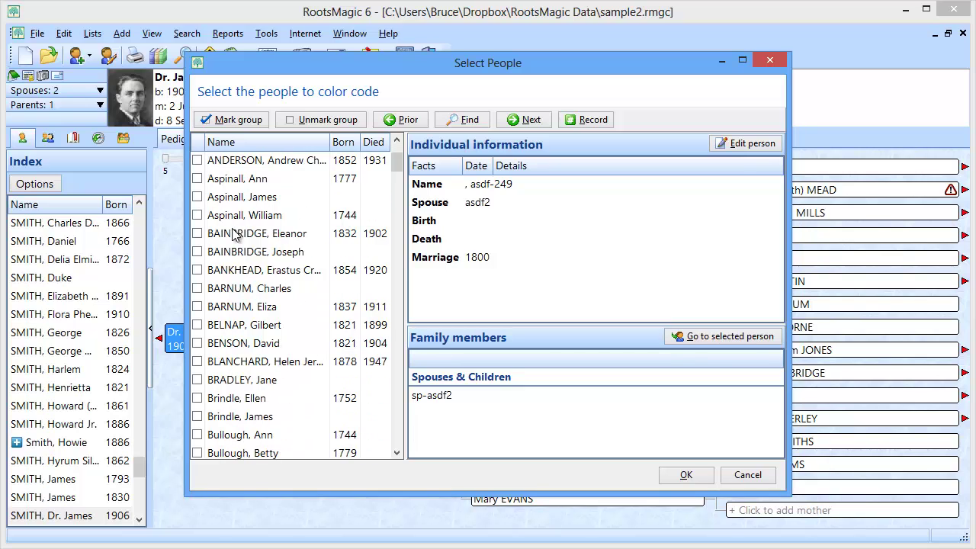
left_click(197, 160)
left_click(197, 178)
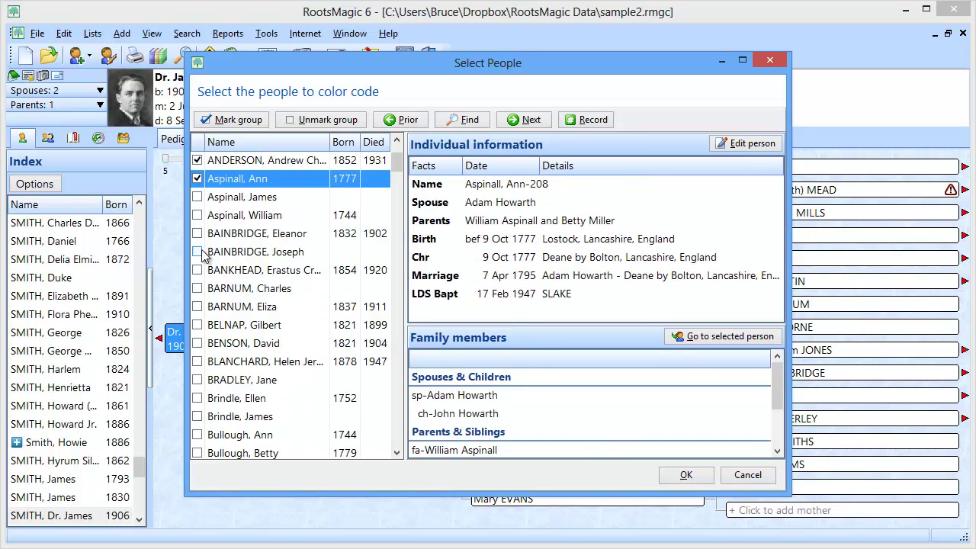
left_click(197, 251)
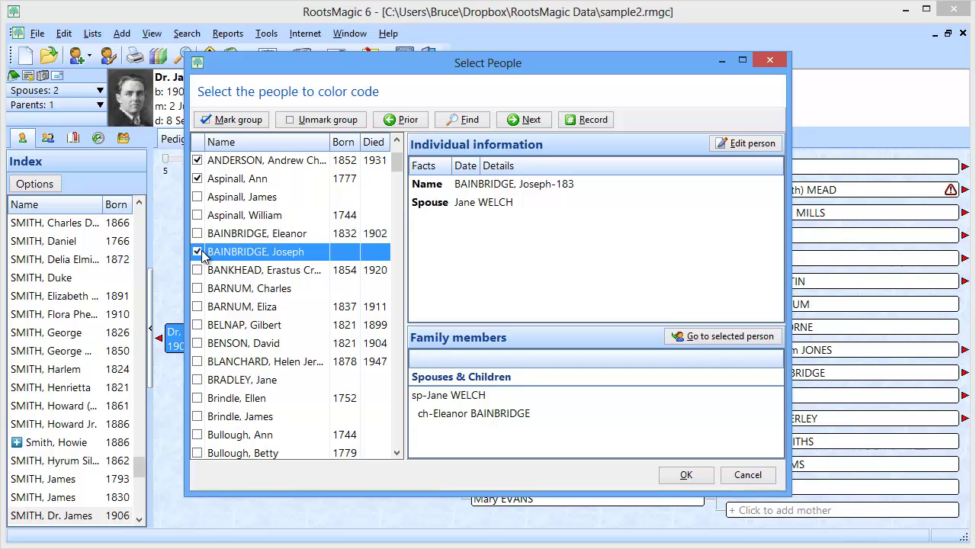
left_click(197, 251)
left_click(197, 178)
left_click(199, 166)
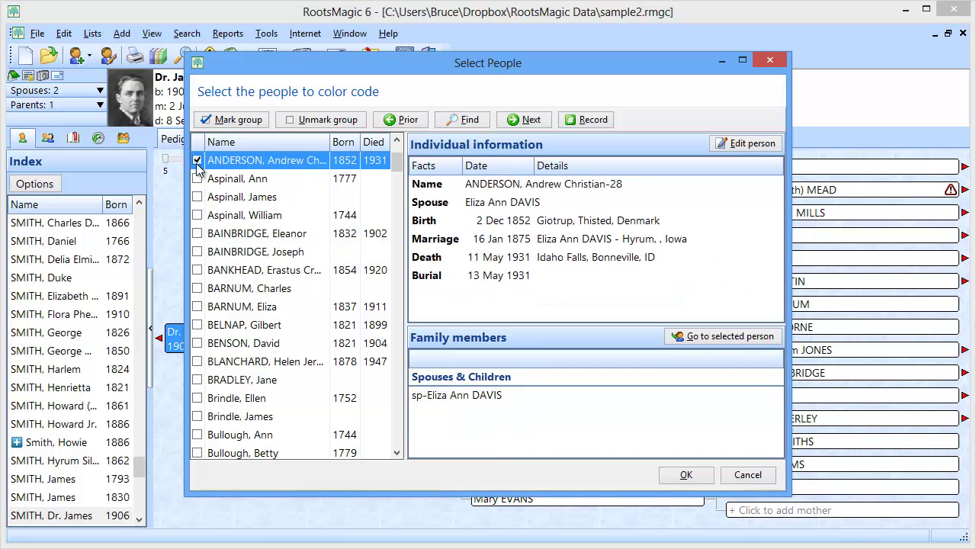
- Mark the 15 people whose birth place contains 'wales' and colour them red
left_click(228, 121)
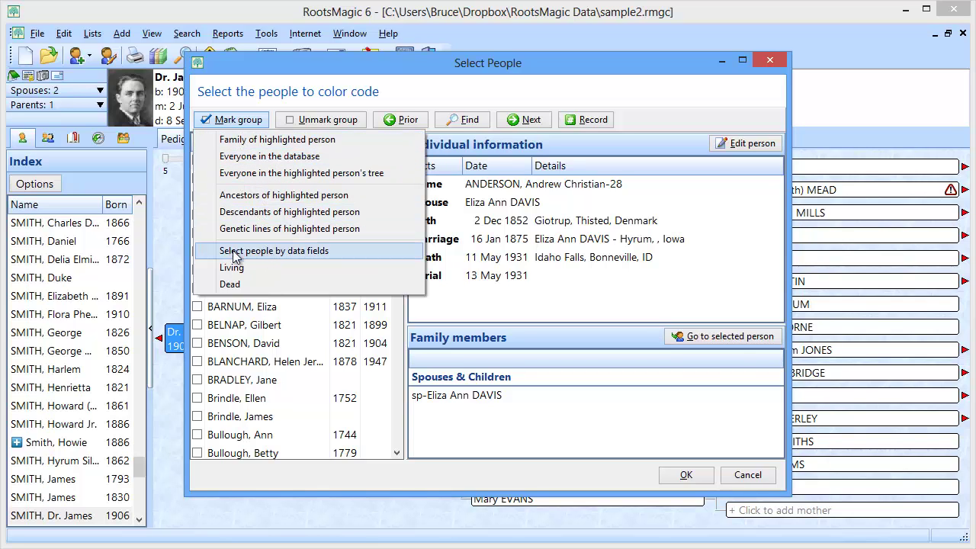
left_click(264, 252)
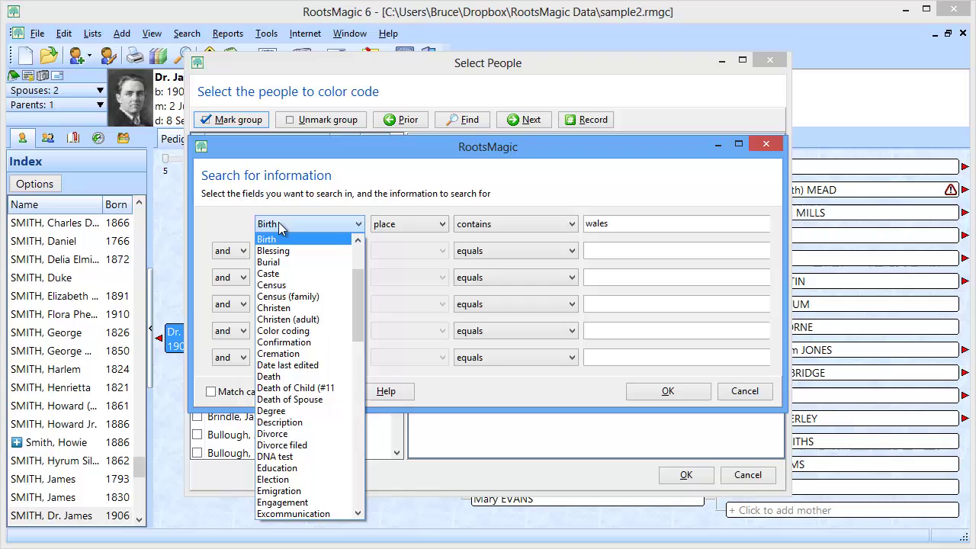
left_click(280, 226)
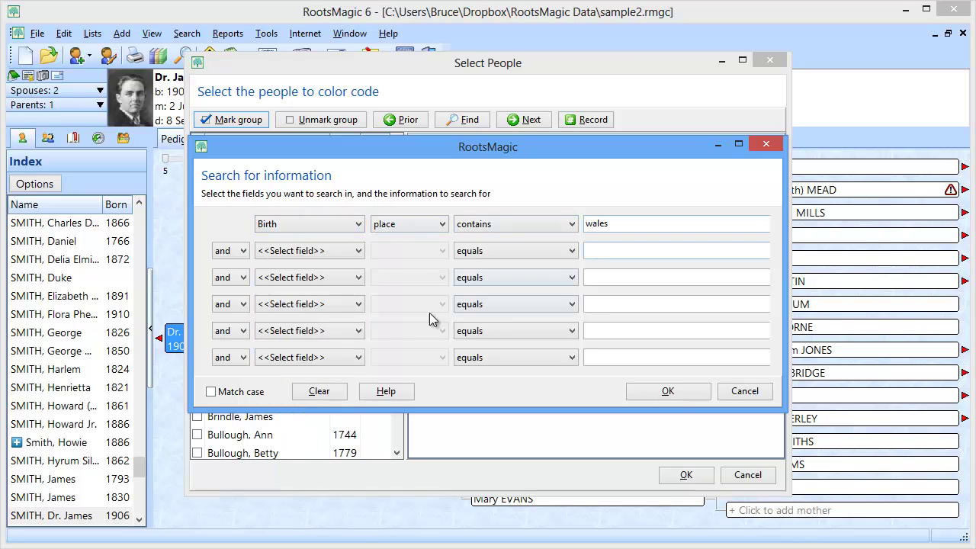
left_click(660, 392)
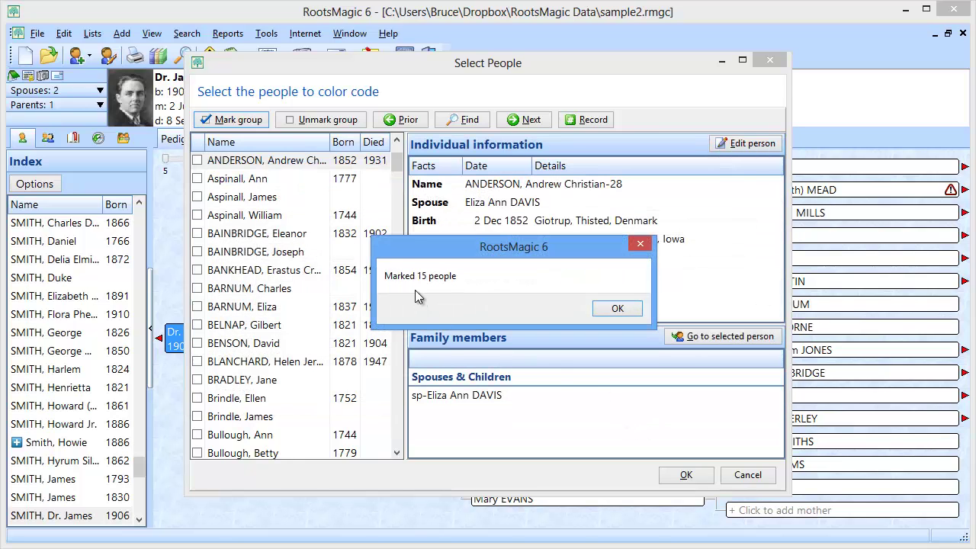
left_click(614, 309)
left_click_drag(399, 179, 305, 239)
left_click(686, 475)
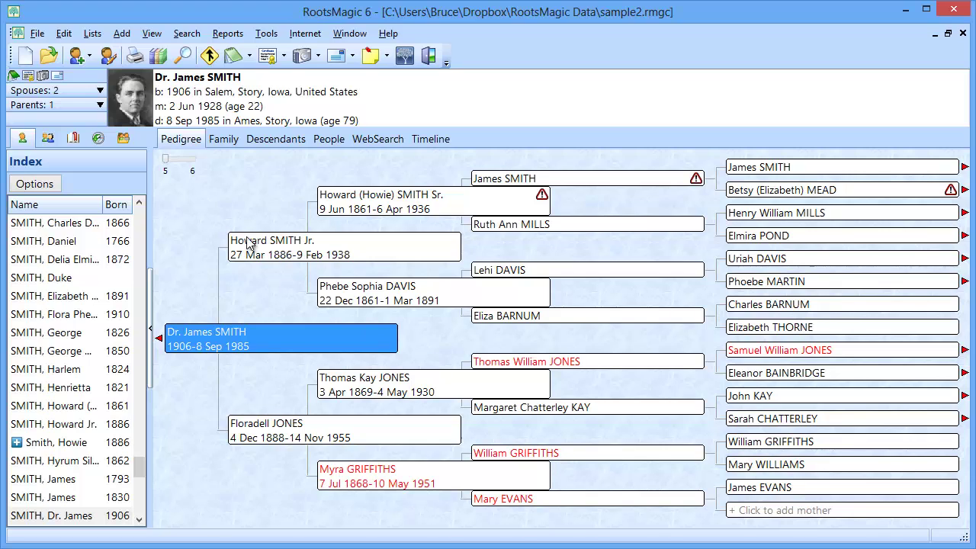
- Clear all colours from everyone using Color Code People's Clear all colors option
left_click(266, 33)
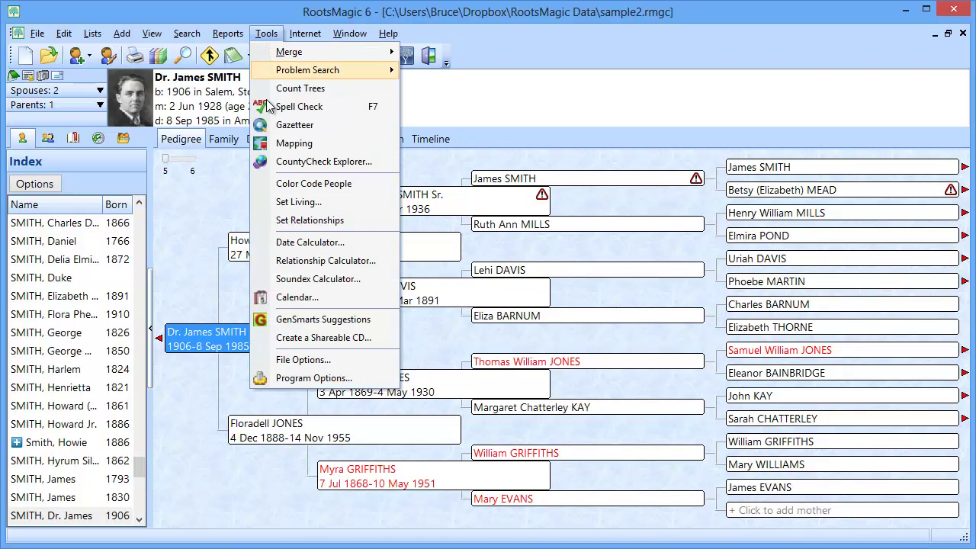
left_click(293, 184)
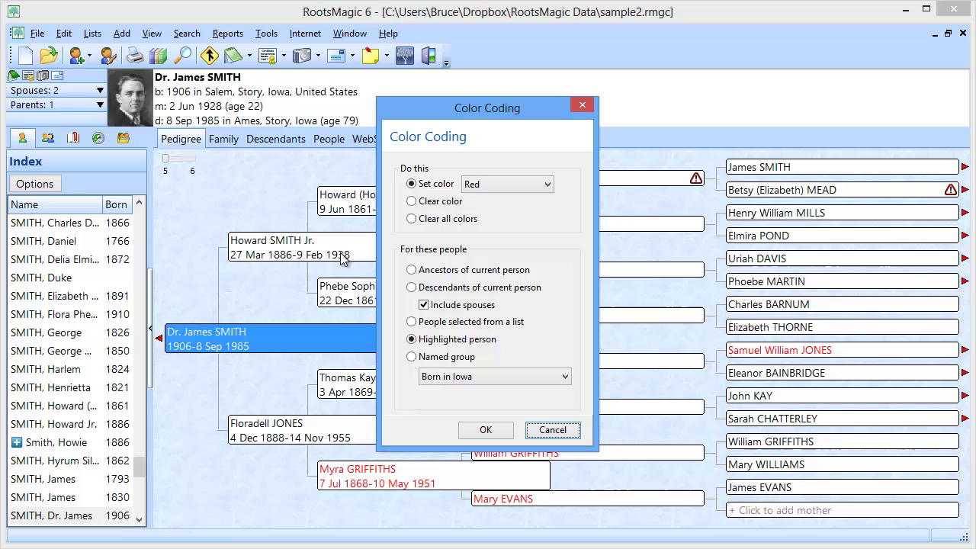
left_click(426, 220)
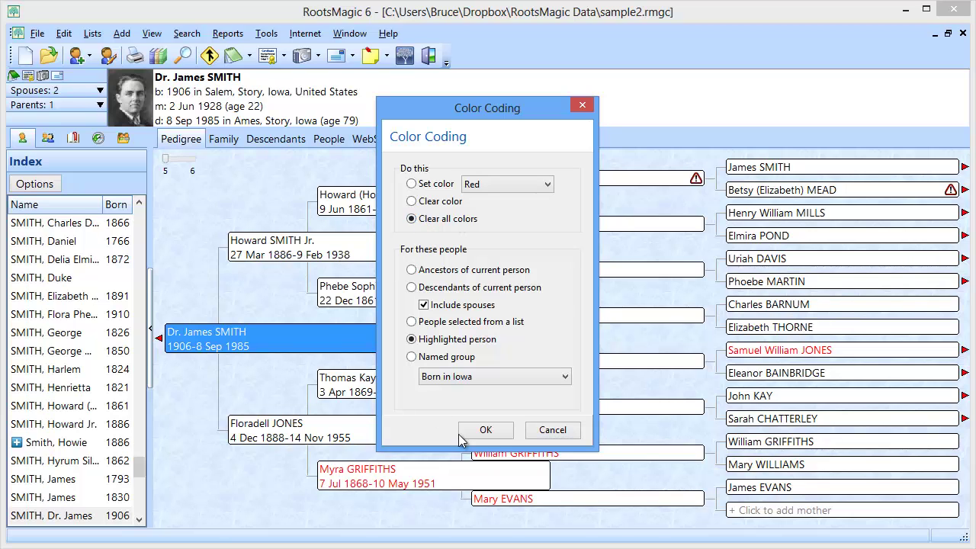
left_click(486, 432)
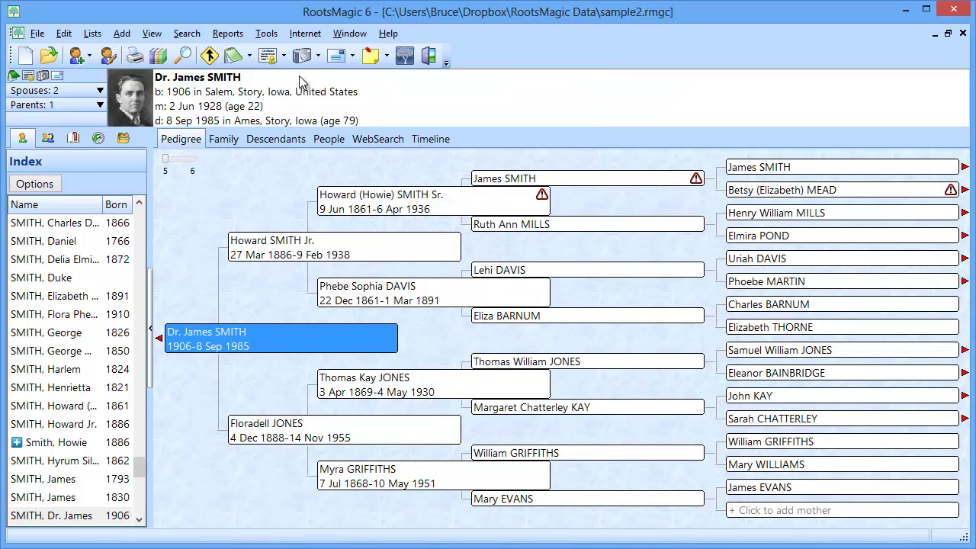
left_click(267, 34)
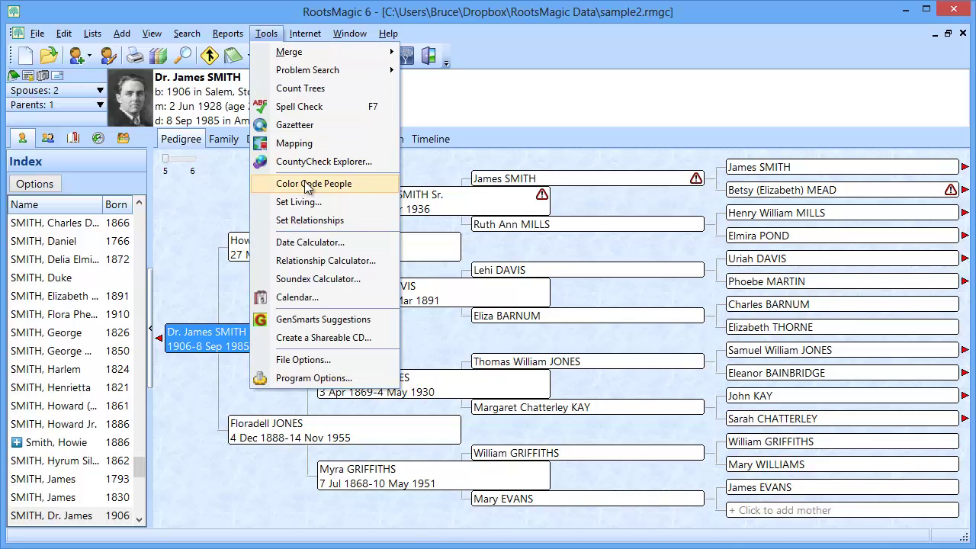
left_click(221, 180)
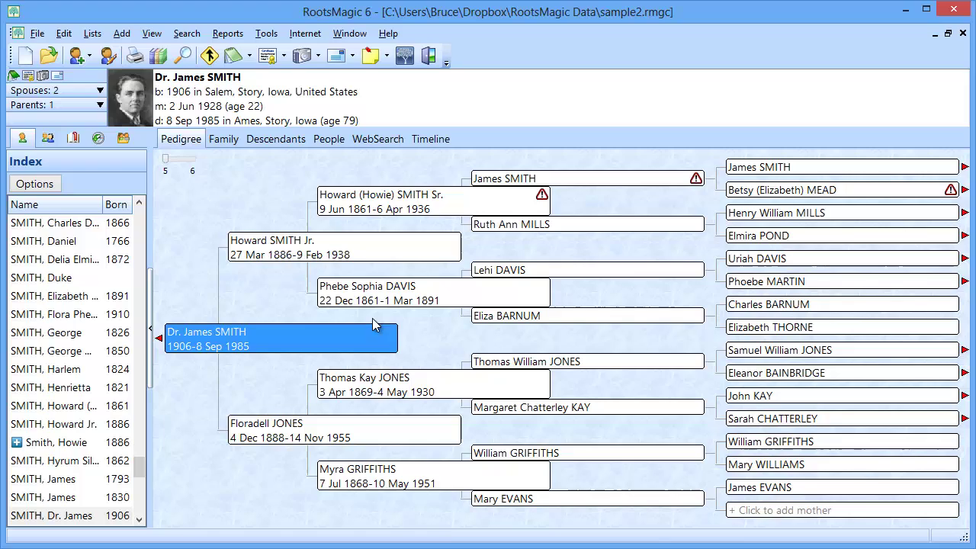
left_click(372, 209)
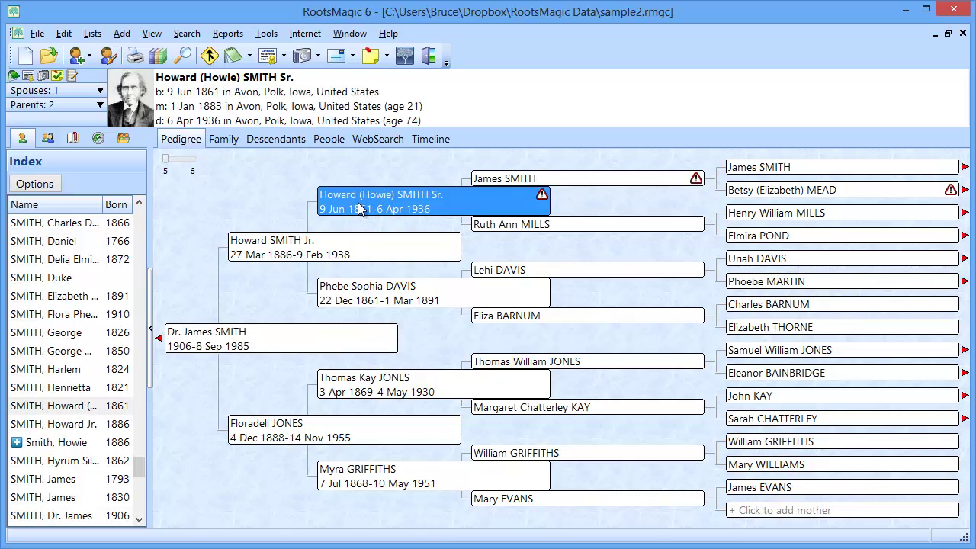
left_click(267, 35)
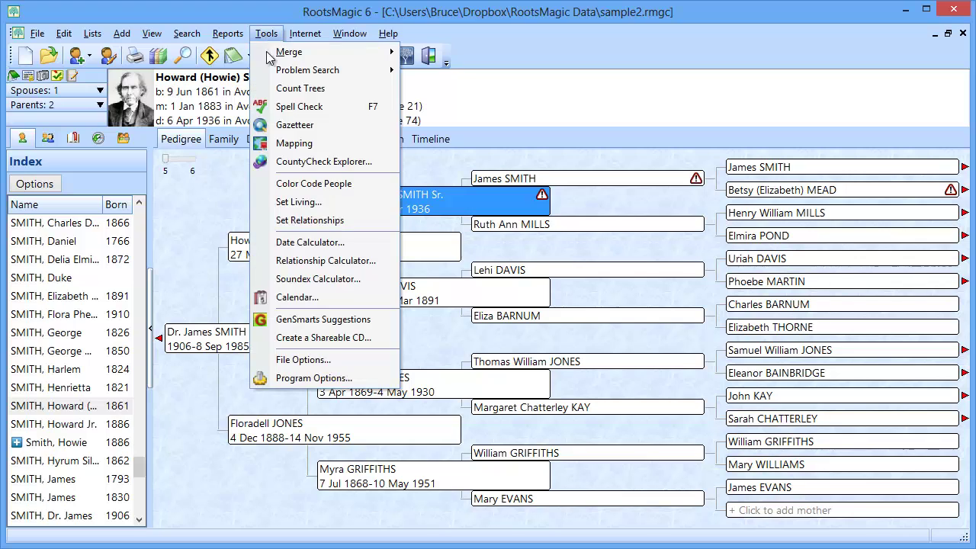
left_click(296, 184)
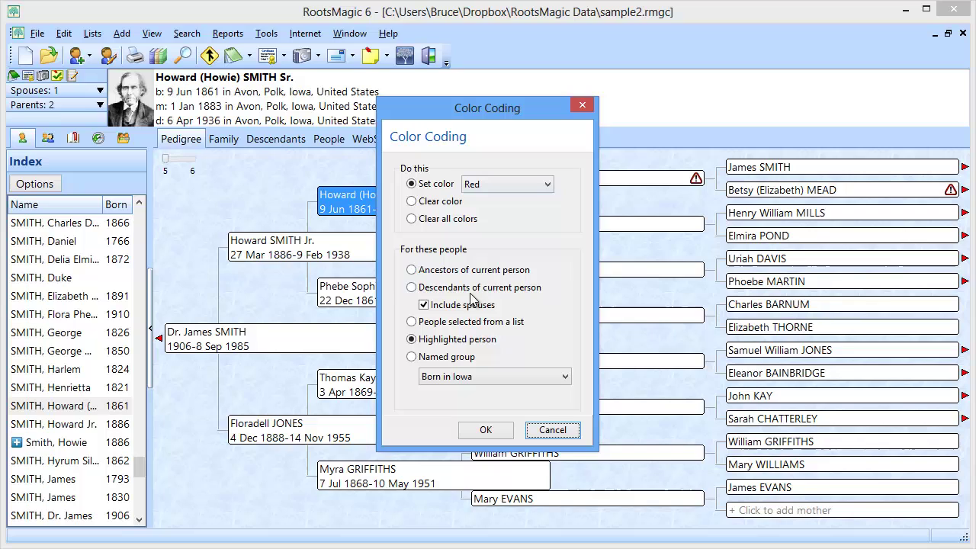
left_click(423, 268)
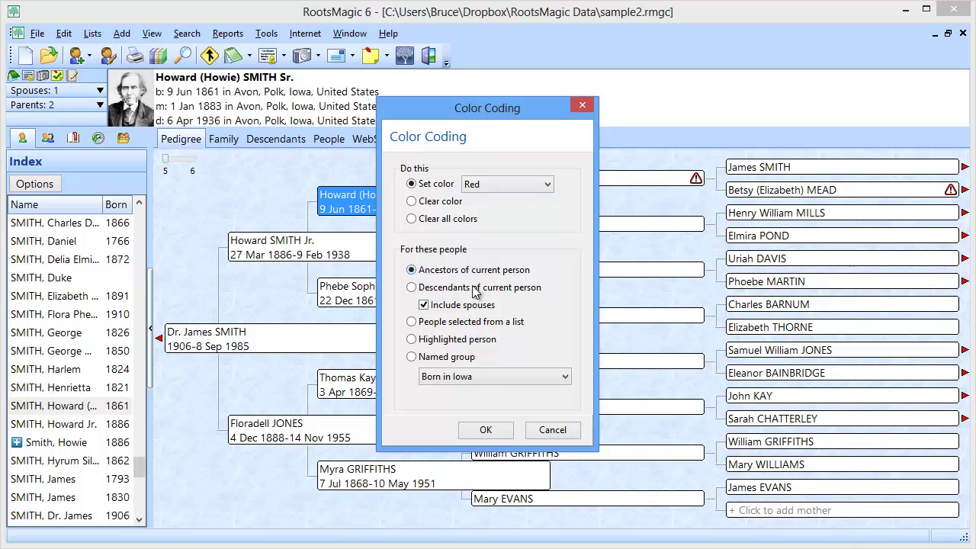
left_click(495, 435)
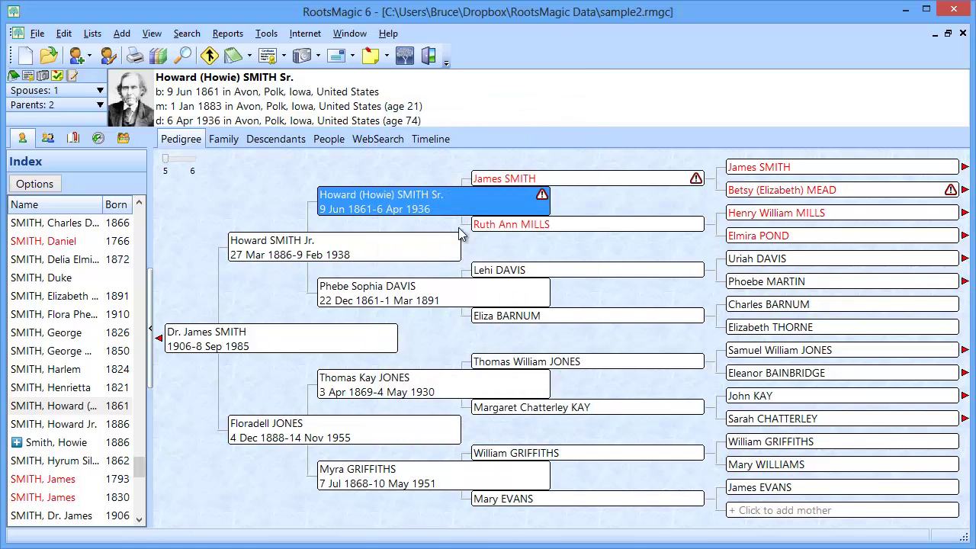
left_click(386, 301)
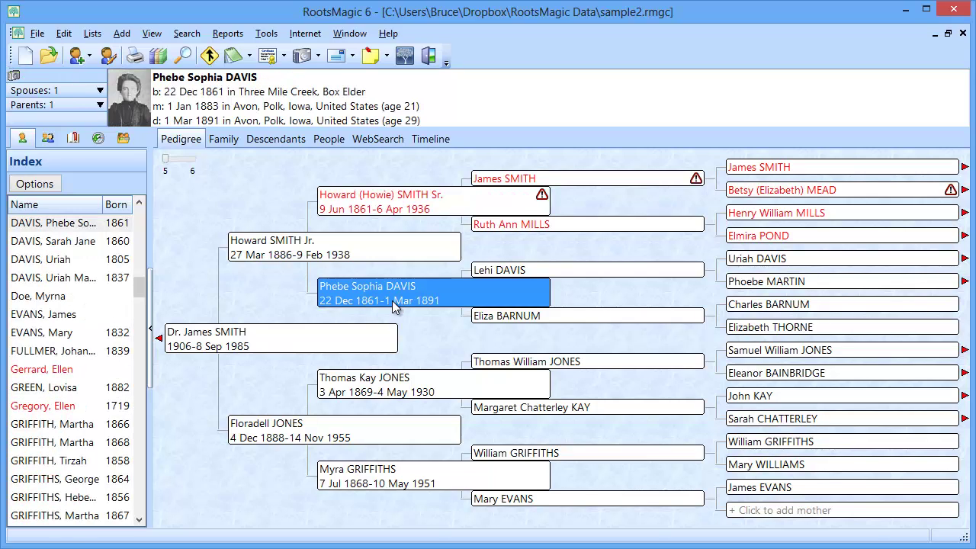
left_click(266, 34)
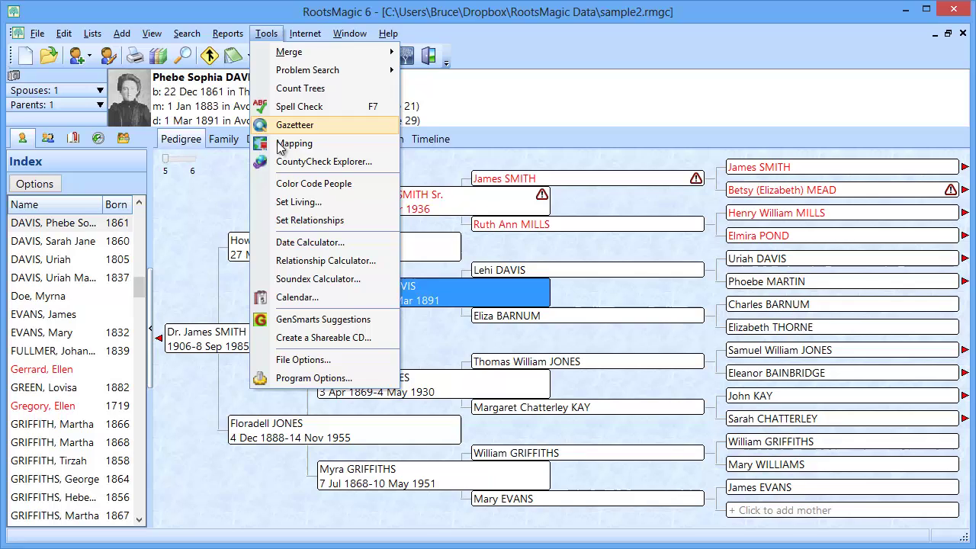
left_click(288, 183)
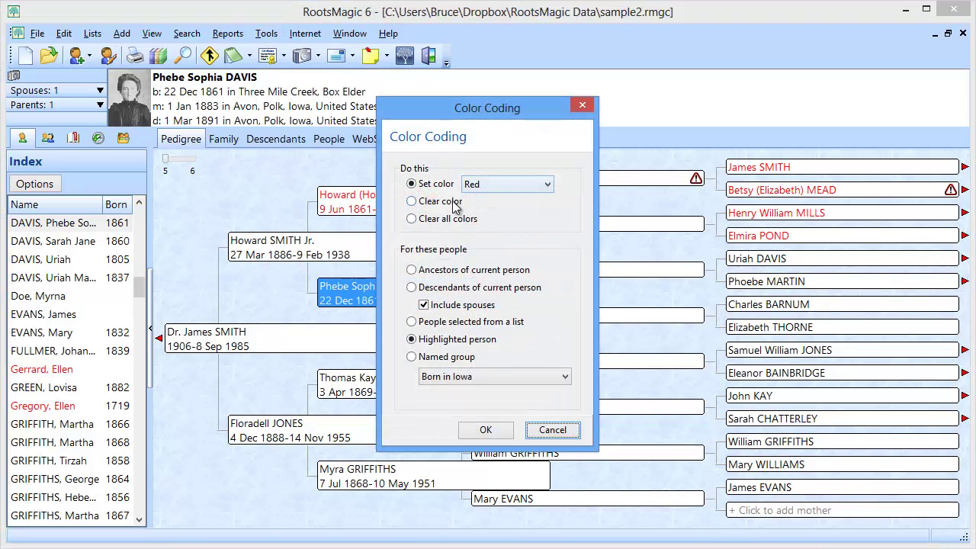
left_click(495, 184)
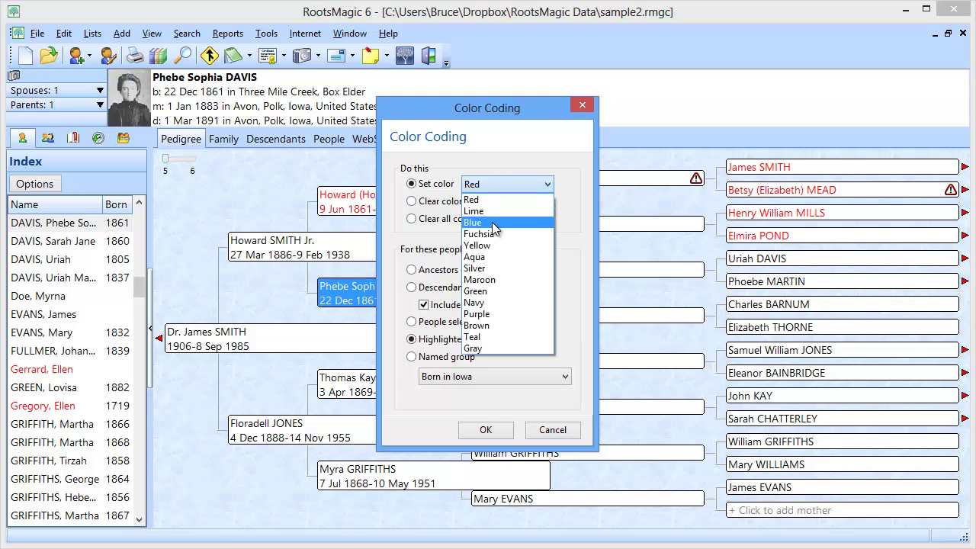
left_click(493, 223)
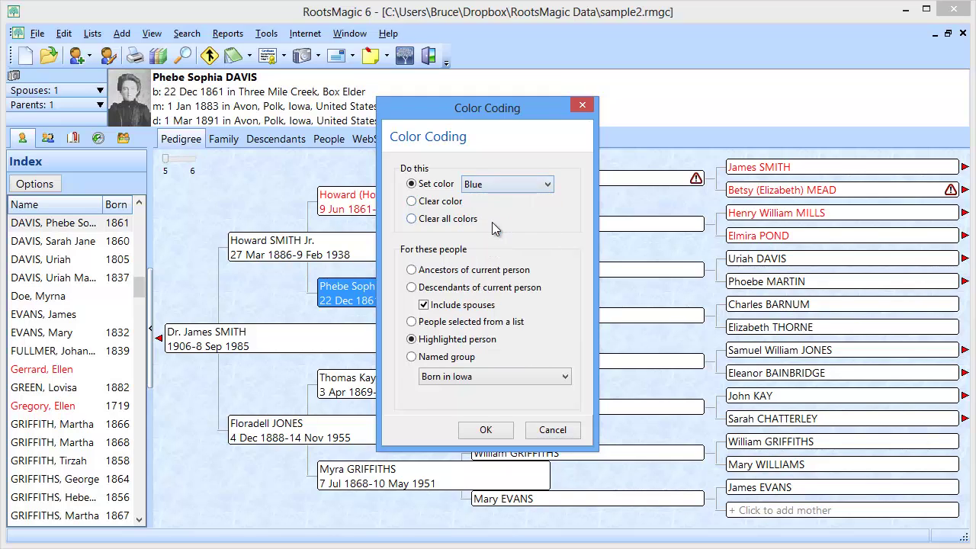
left_click(452, 272)
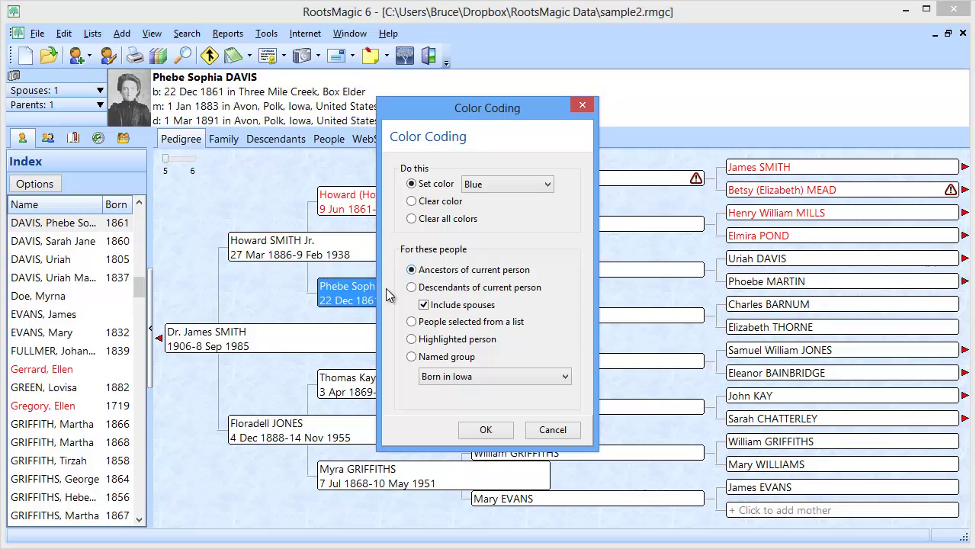
left_click(485, 431)
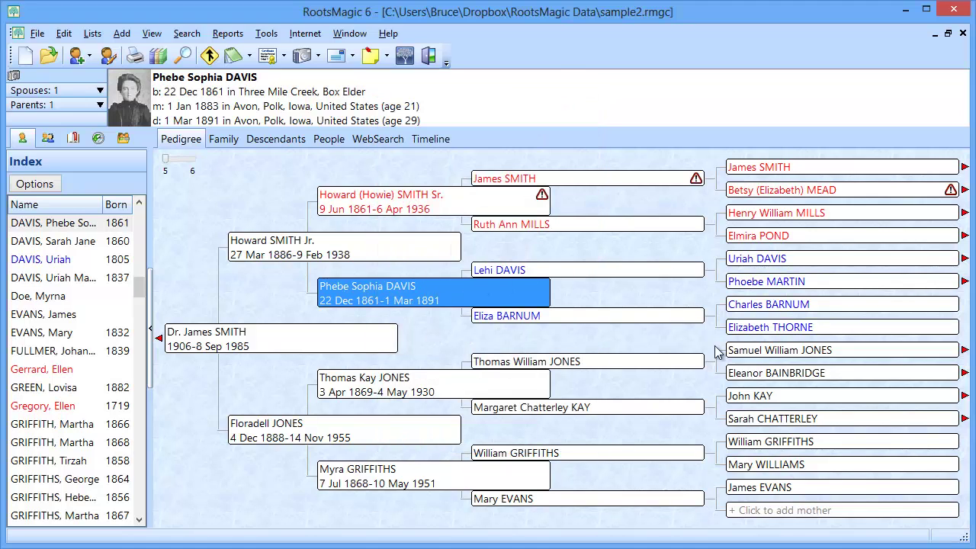
left_click(405, 390)
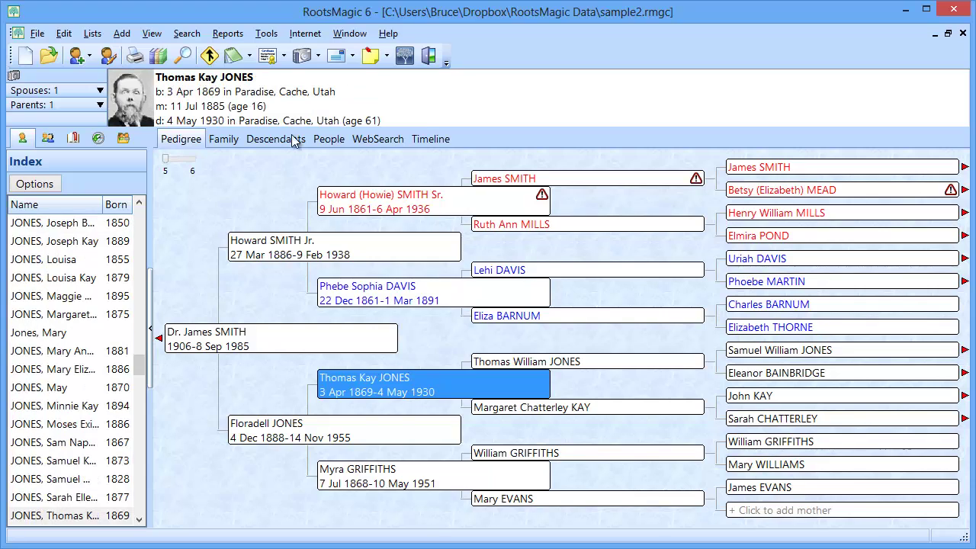
left_click(266, 34)
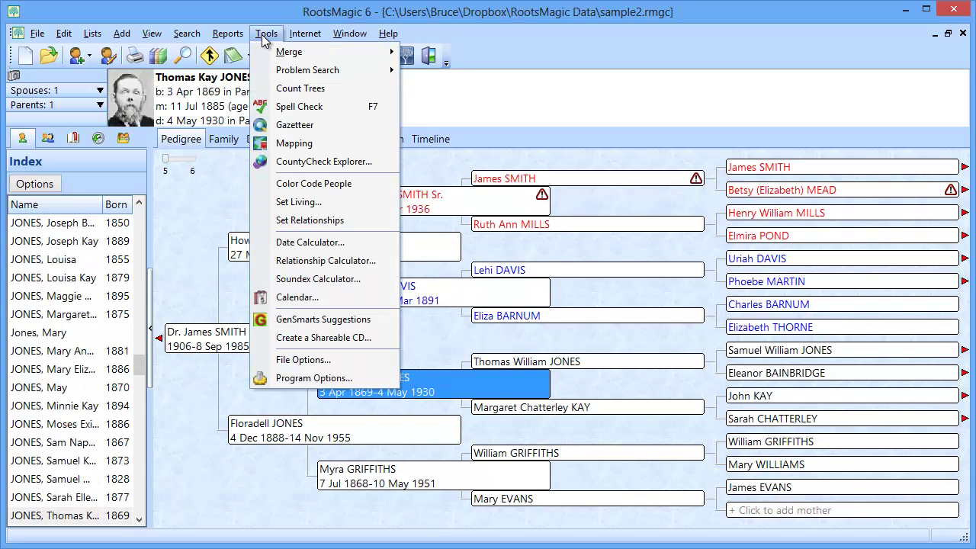
left_click(294, 183)
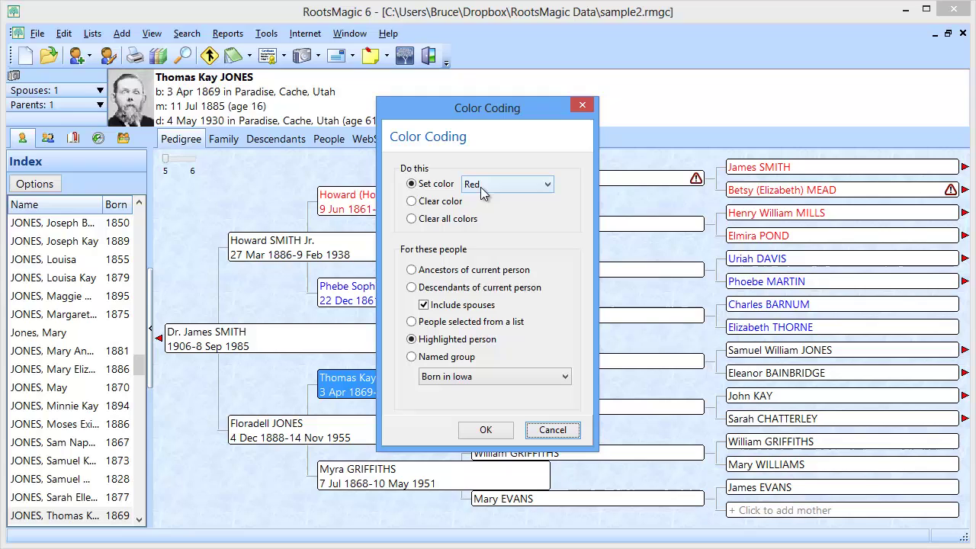
left_click(480, 192)
left_click(482, 299)
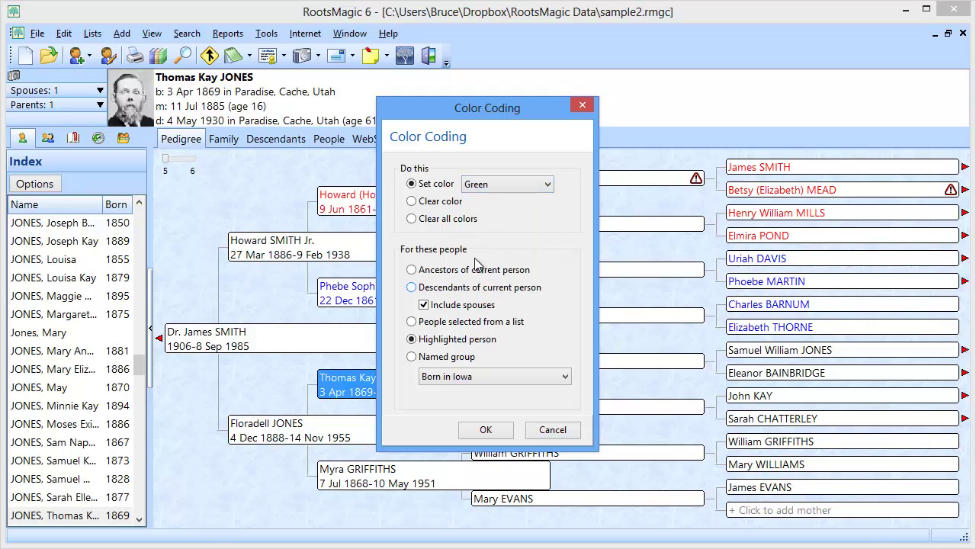
left_click(464, 271)
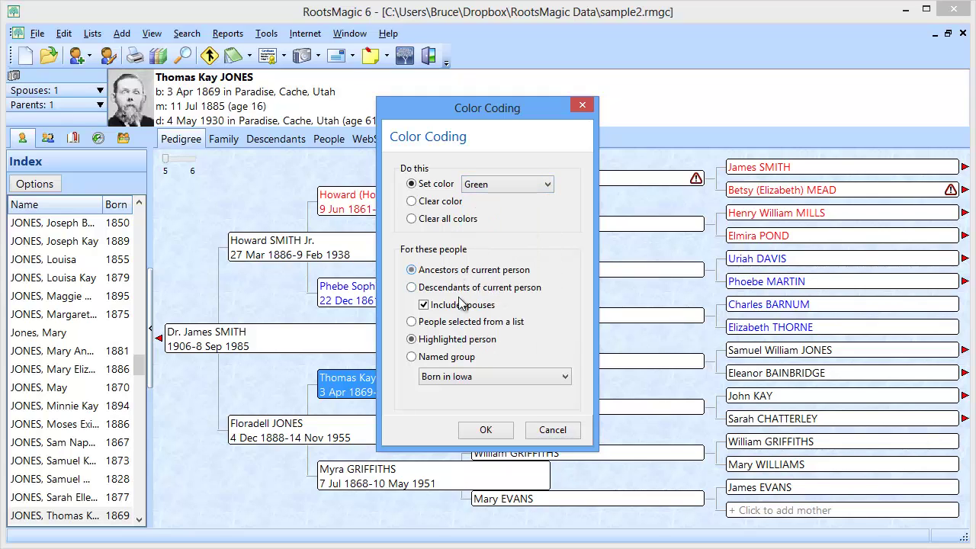
left_click(486, 431)
left_click(425, 468)
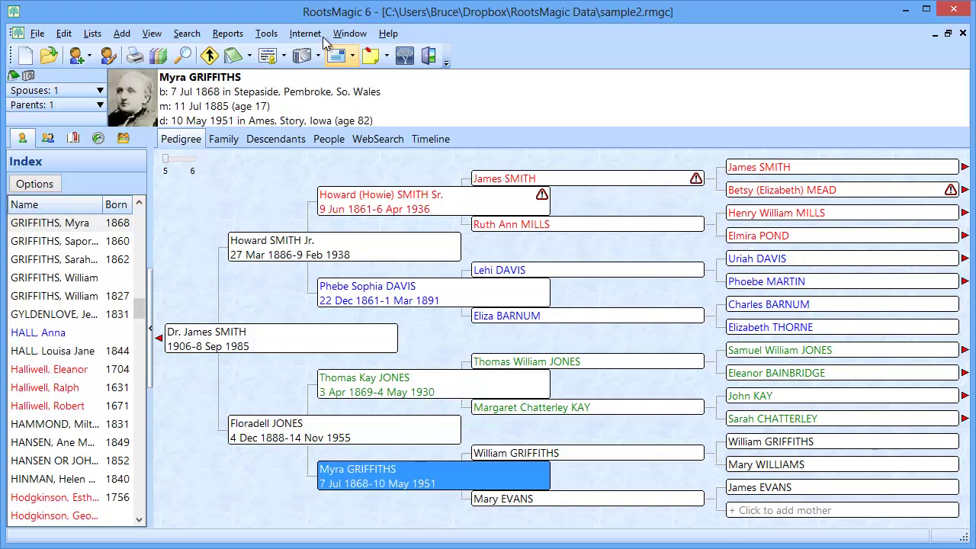
left_click(266, 33)
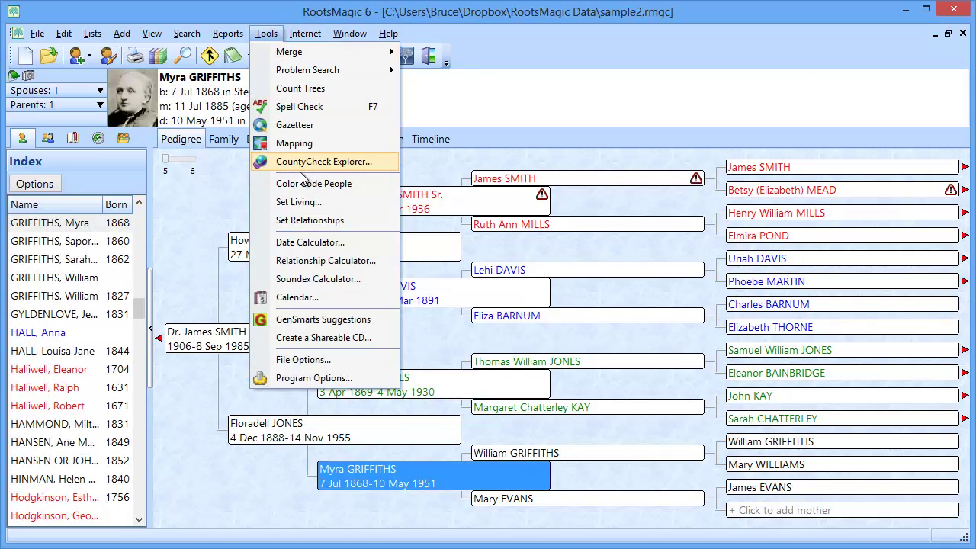
left_click(305, 183)
left_click(489, 184)
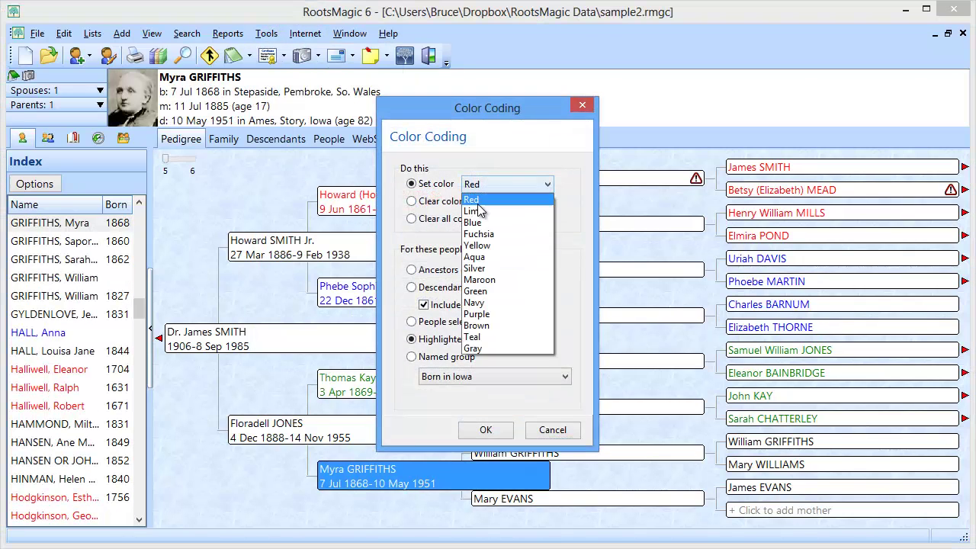
left_click(486, 314)
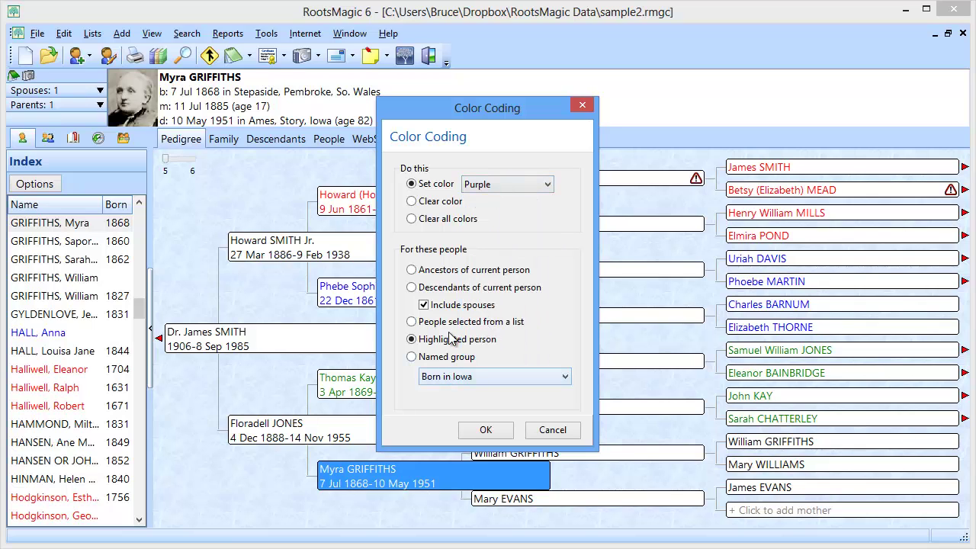
left_click(453, 274)
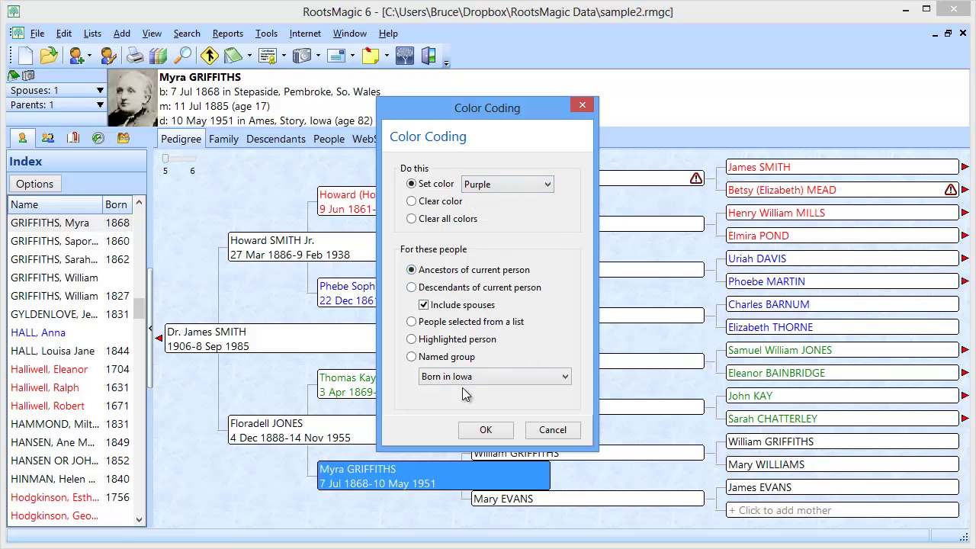
left_click(485, 429)
left_click(258, 337)
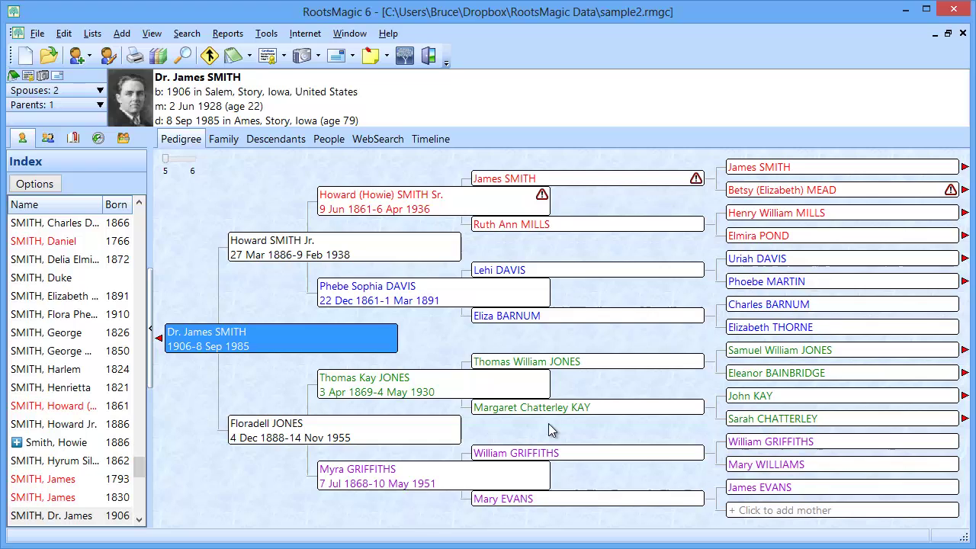
left_click(480, 208)
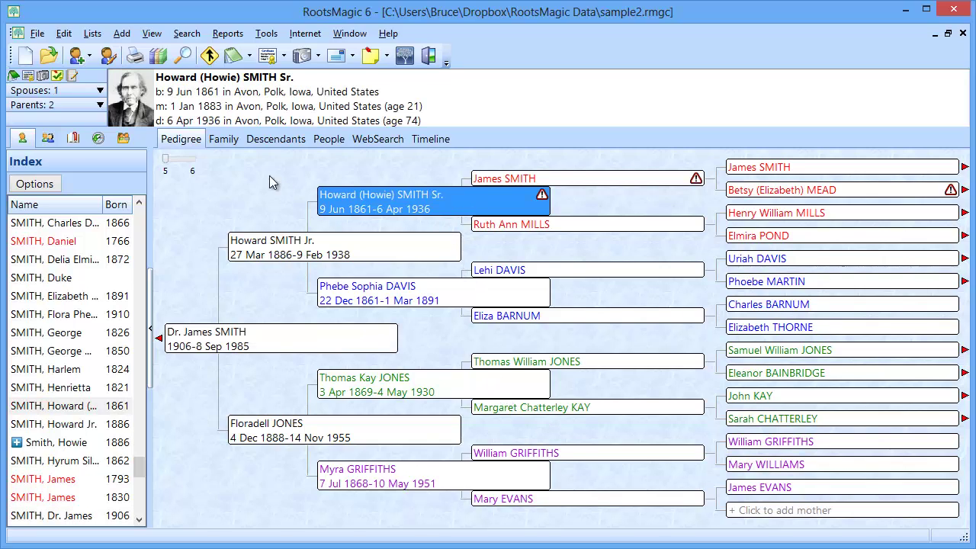
left_click(221, 139)
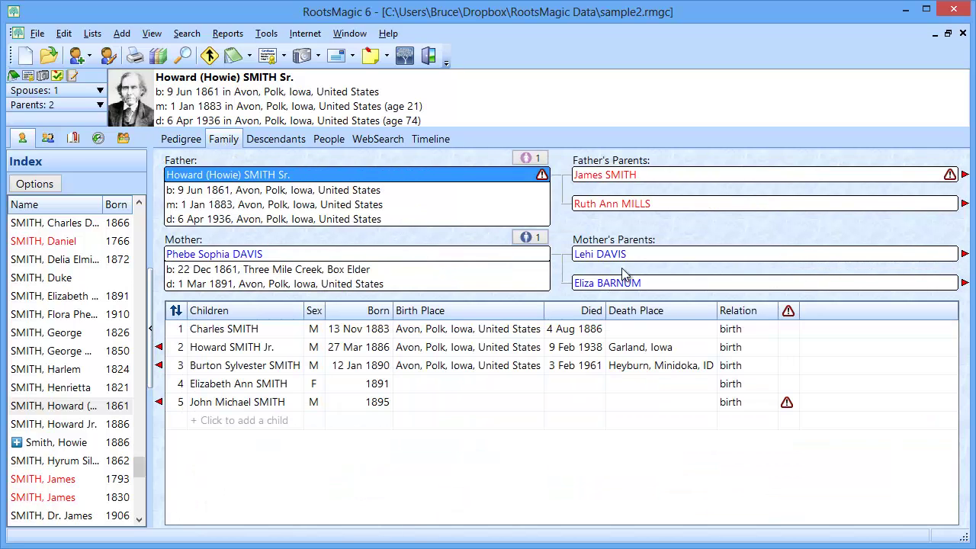
left_click(279, 140)
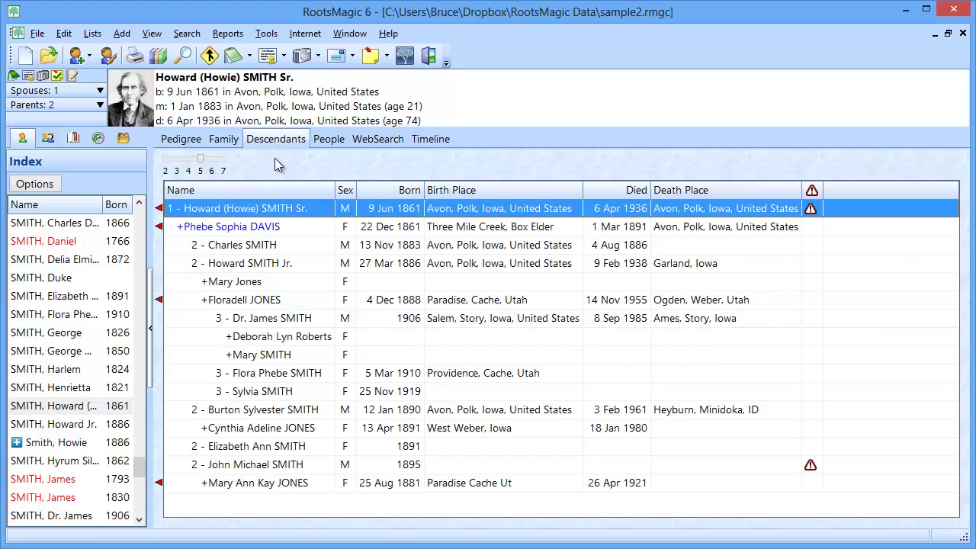
left_click(161, 209)
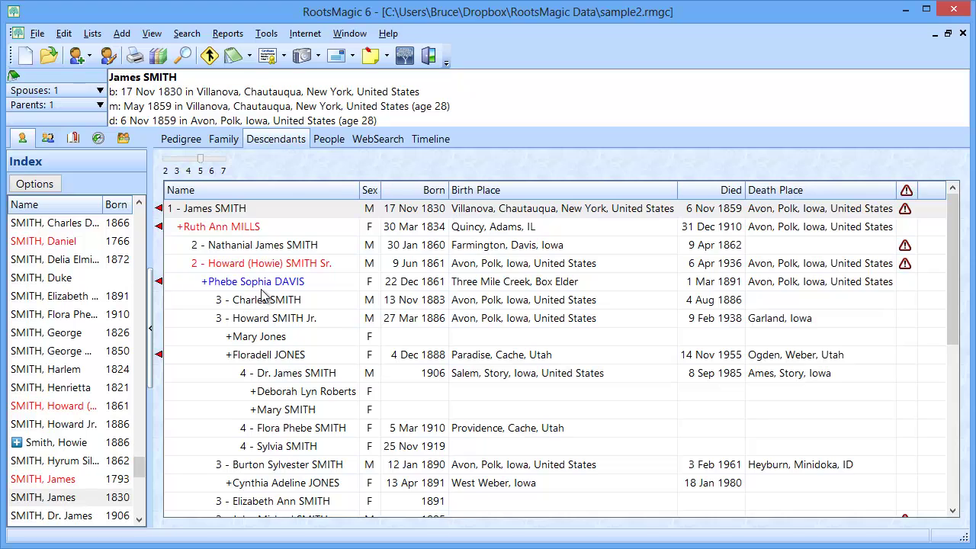
left_click(330, 145)
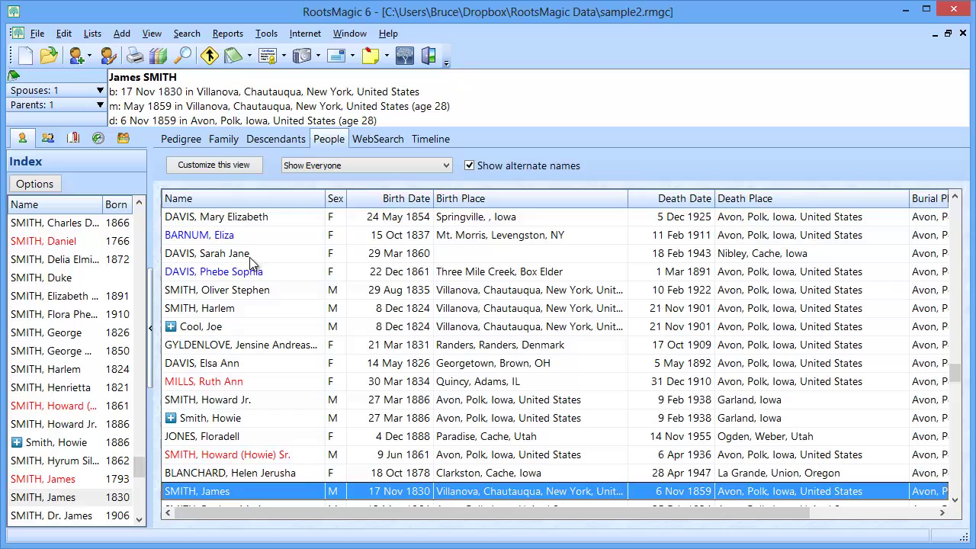
scroll(267, 276, "down", 5)
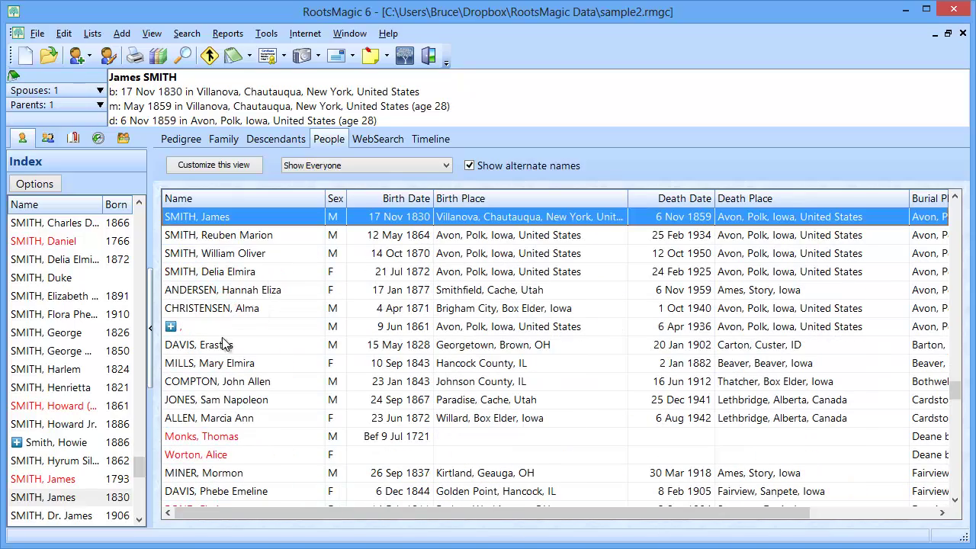
scroll(300, 322, "up", 10)
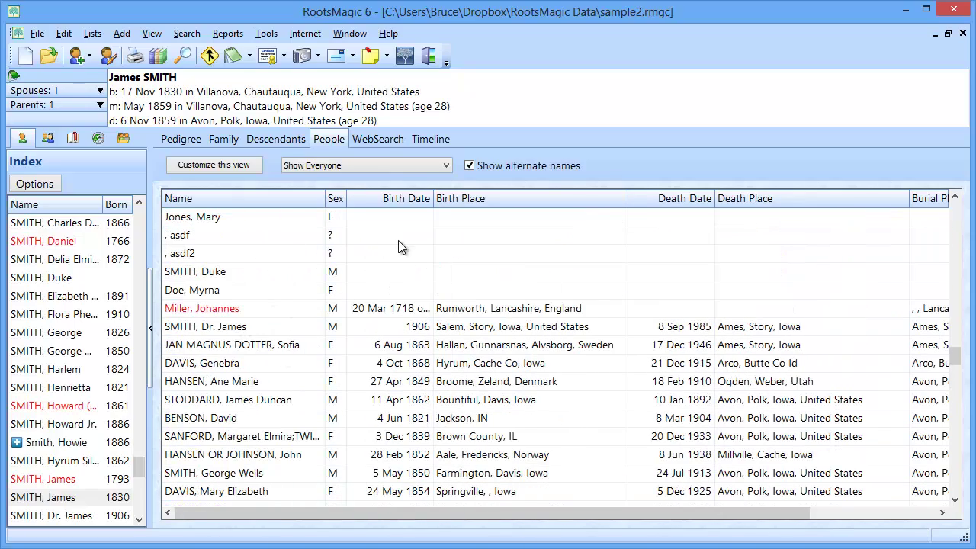
left_click(433, 140)
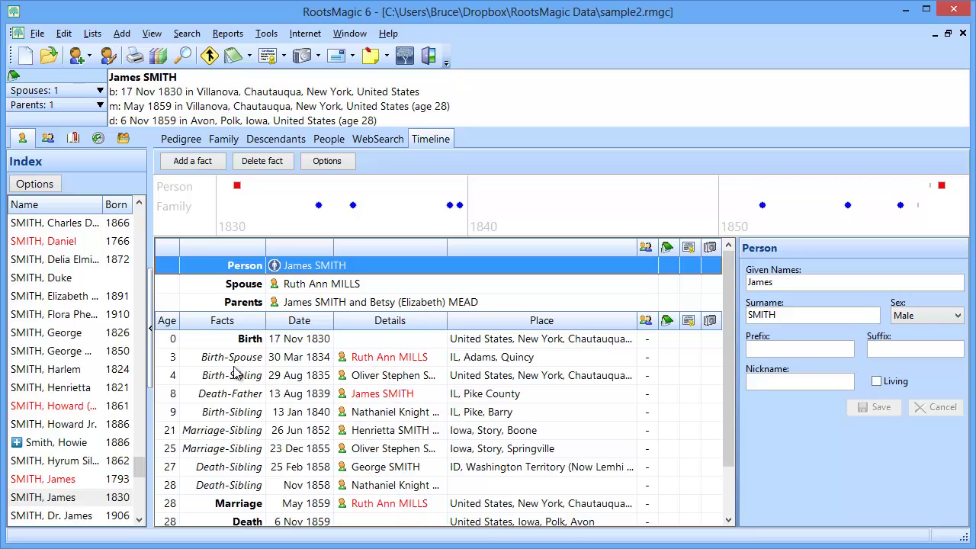
left_click(180, 142)
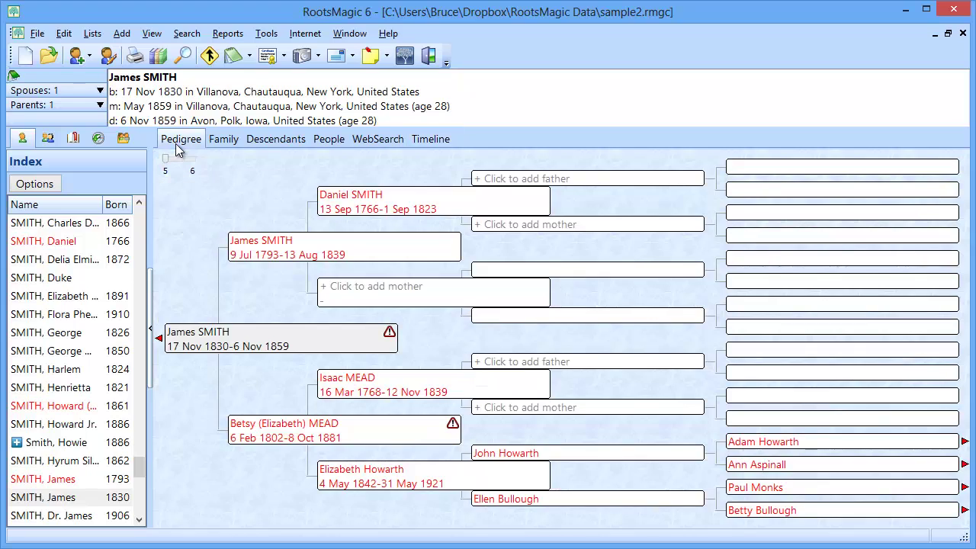
left_click(160, 338)
left_click(160, 339)
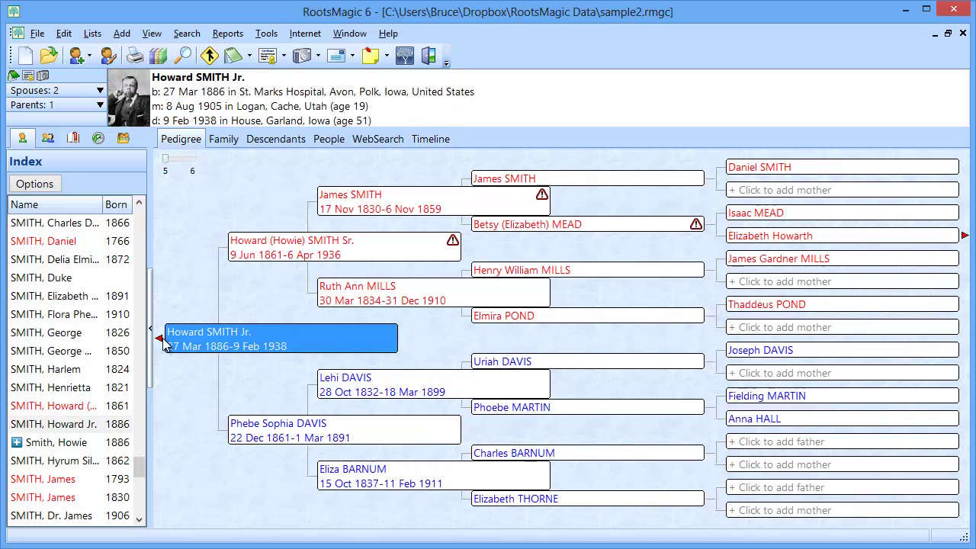
left_click(159, 339)
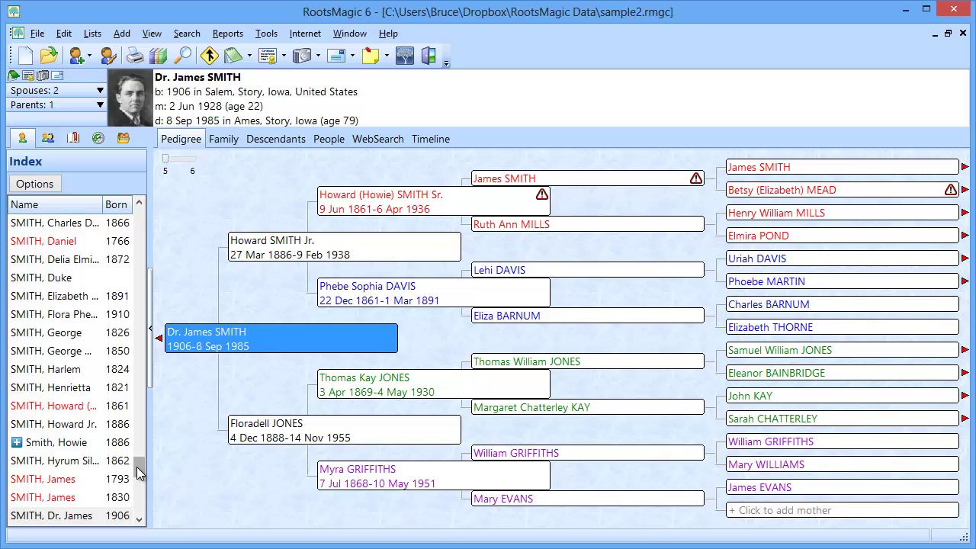
left_click_drag(139, 463, 139, 434)
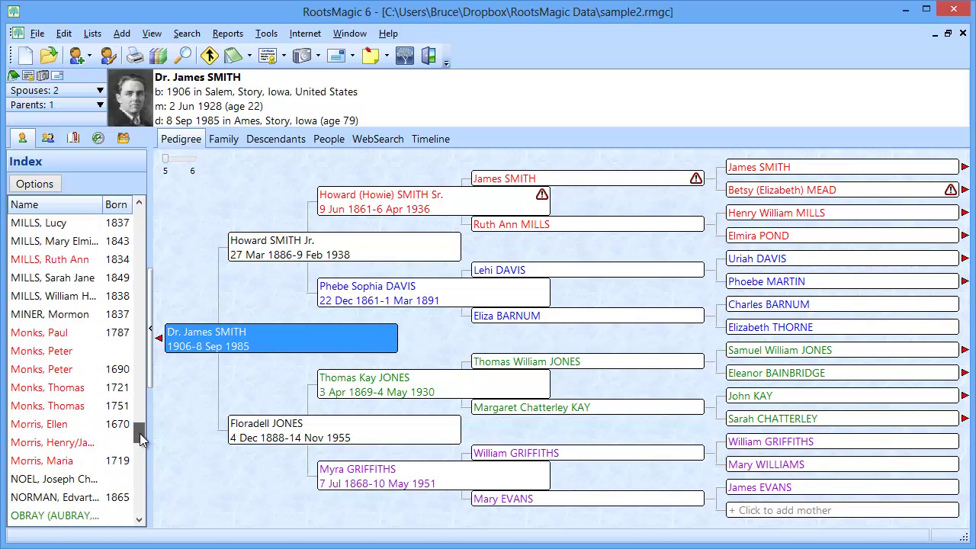
scroll(141, 439, "down", 3)
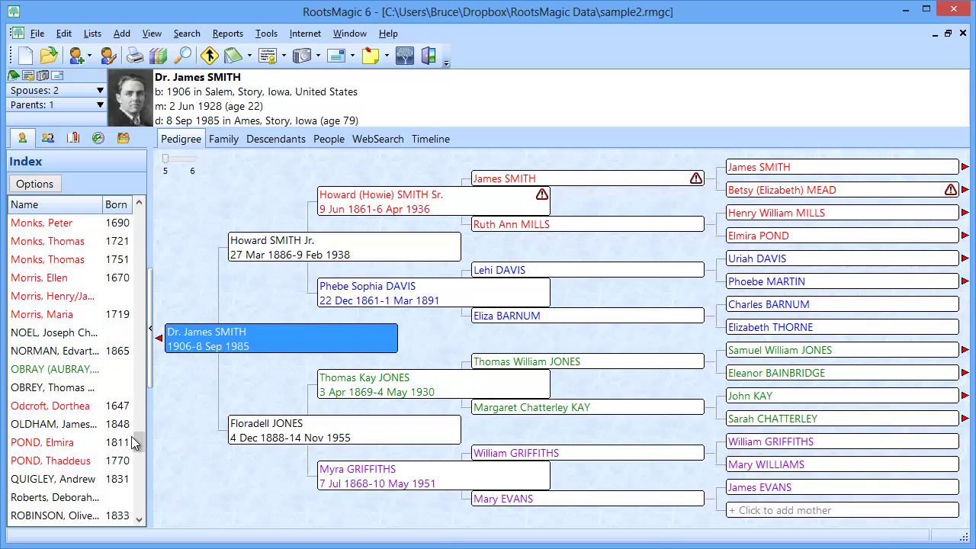
left_click_drag(139, 448, 140, 468)
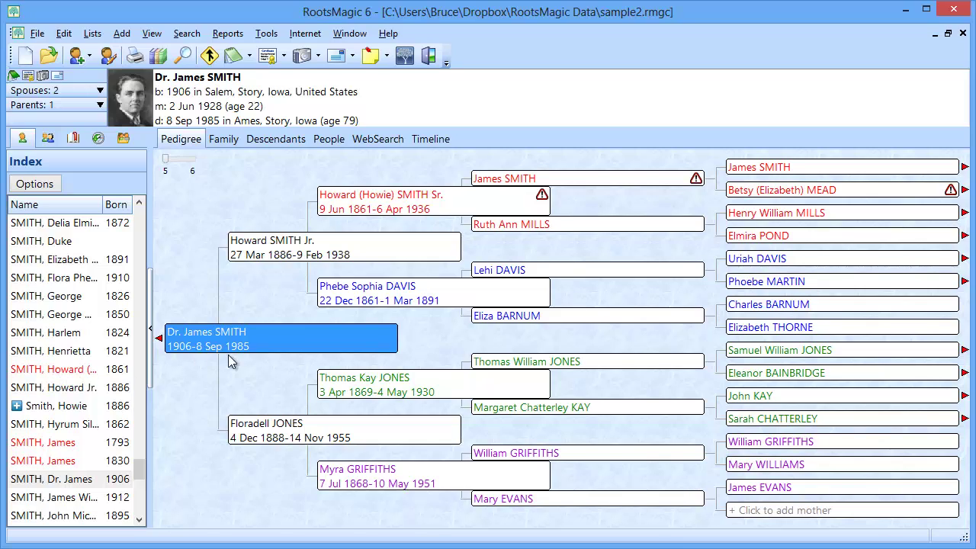
- Choose Pedigree Chart from the Charts reports to open its Report Settings
left_click(135, 59)
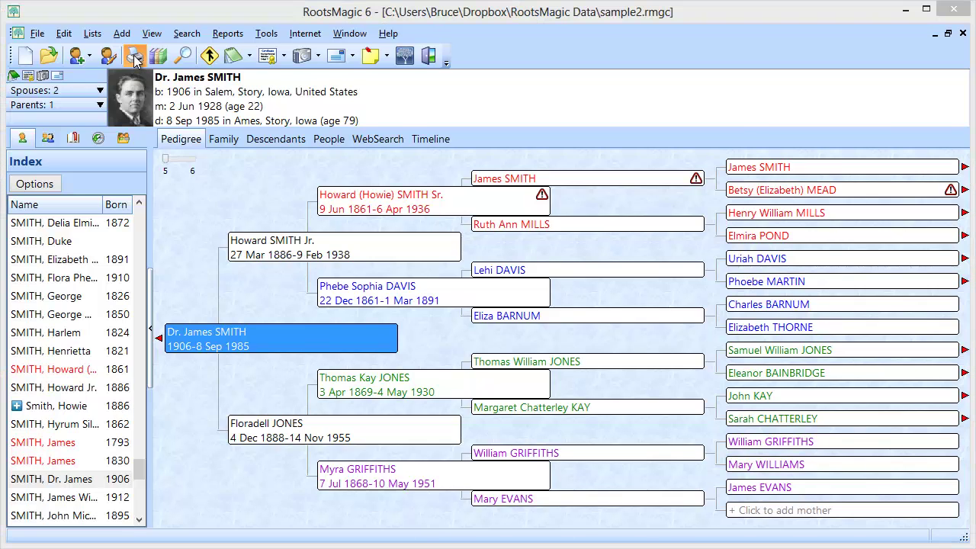
left_click(300, 206)
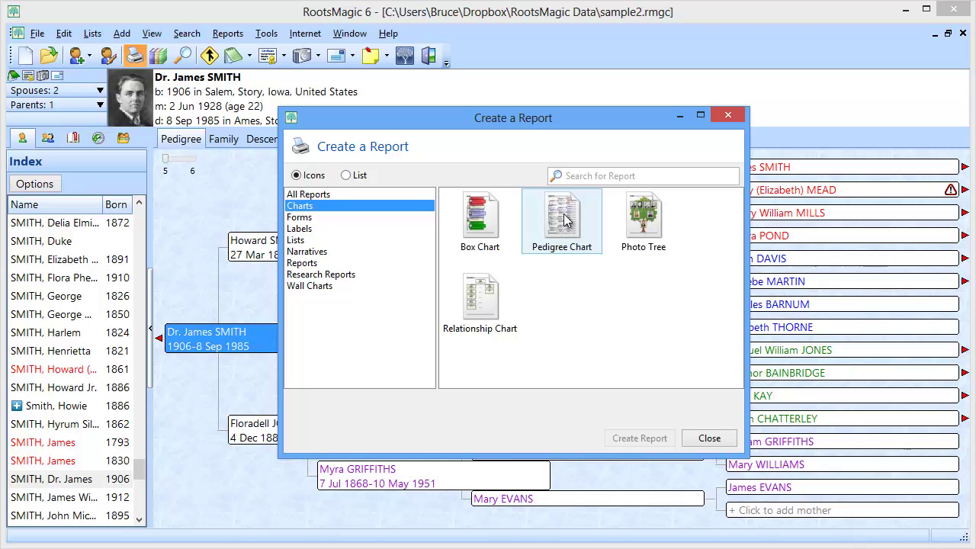
double_click(564, 220)
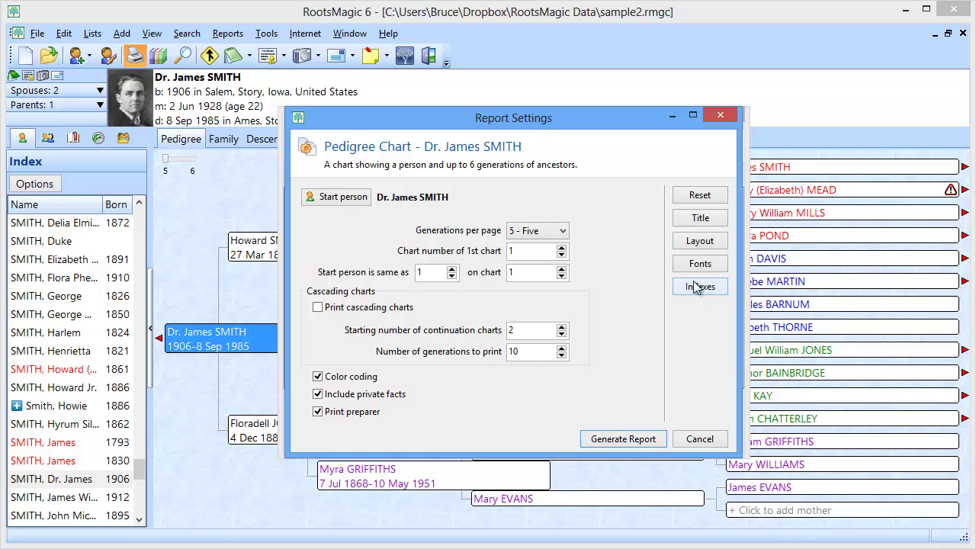
- Set the index to Name and birth in 2 columns, uppercase surnames, with colour-coding printed
left_click(697, 289)
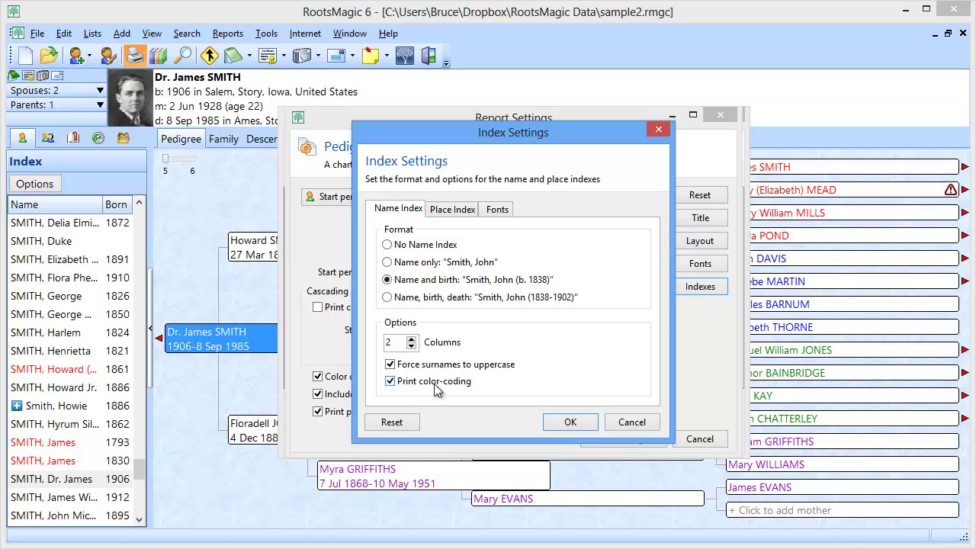
left_click(568, 423)
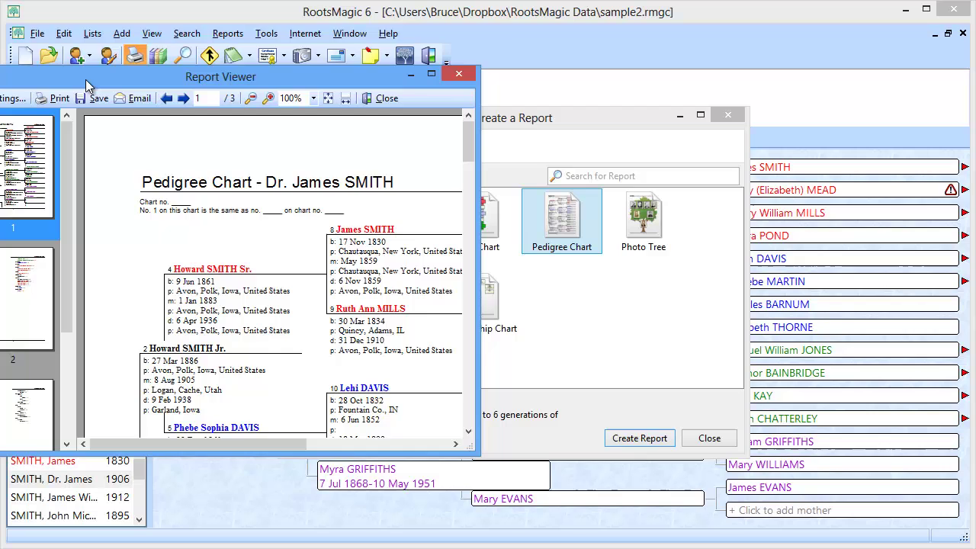
- Enlarge the Report Viewer, scroll through the chart and Index of Names, then close both report windows
left_click_drag(92, 86, 133, 29)
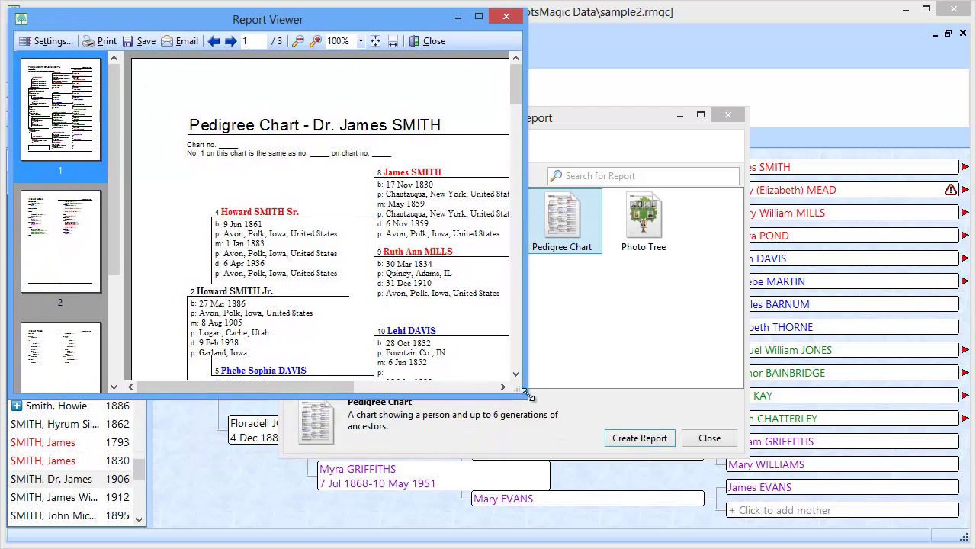
left_click_drag(523, 400, 944, 542)
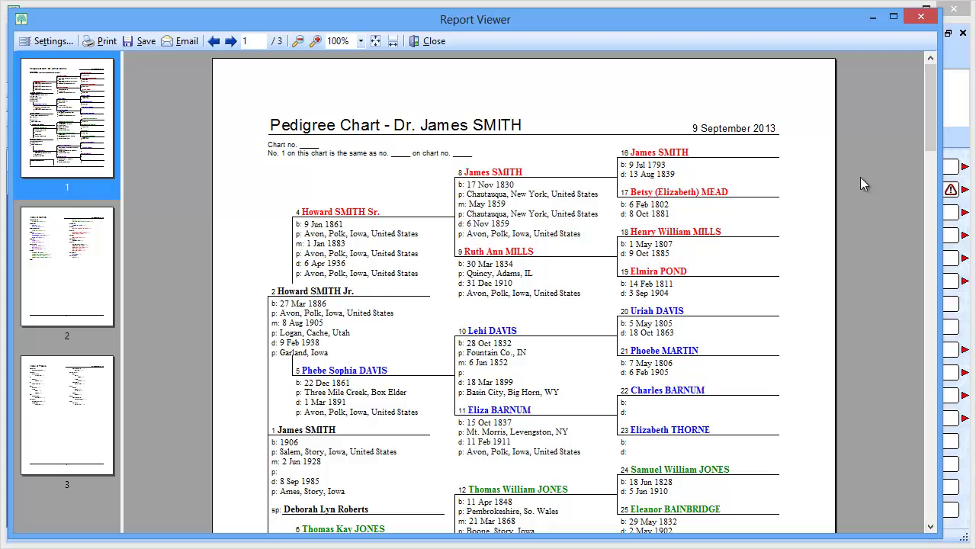
left_click_drag(928, 118, 936, 144)
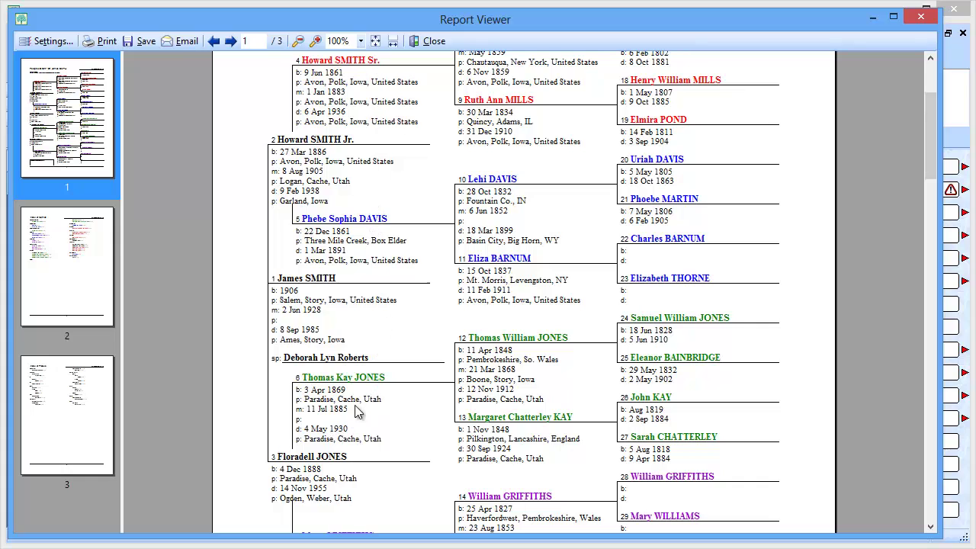
scroll(744, 256, "down", 3)
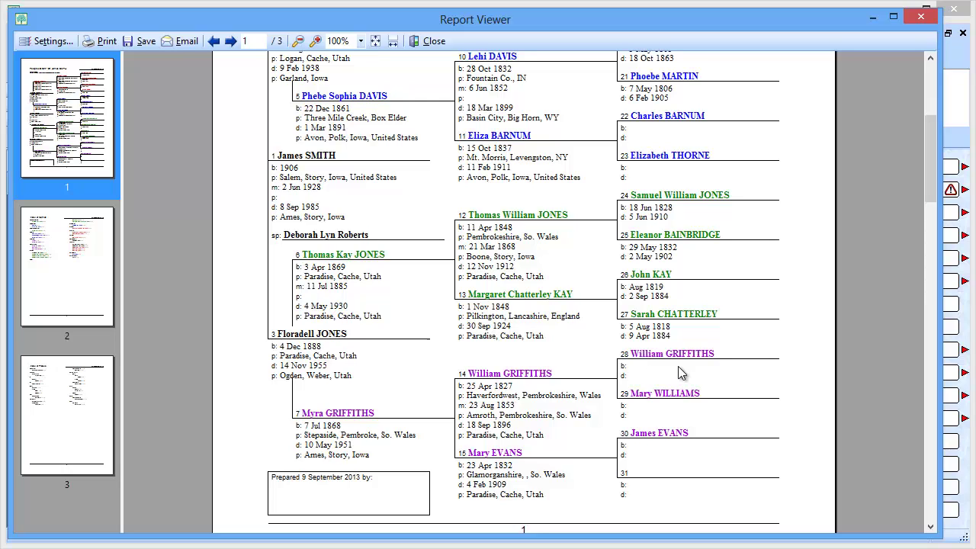
left_click_drag(932, 164, 940, 254)
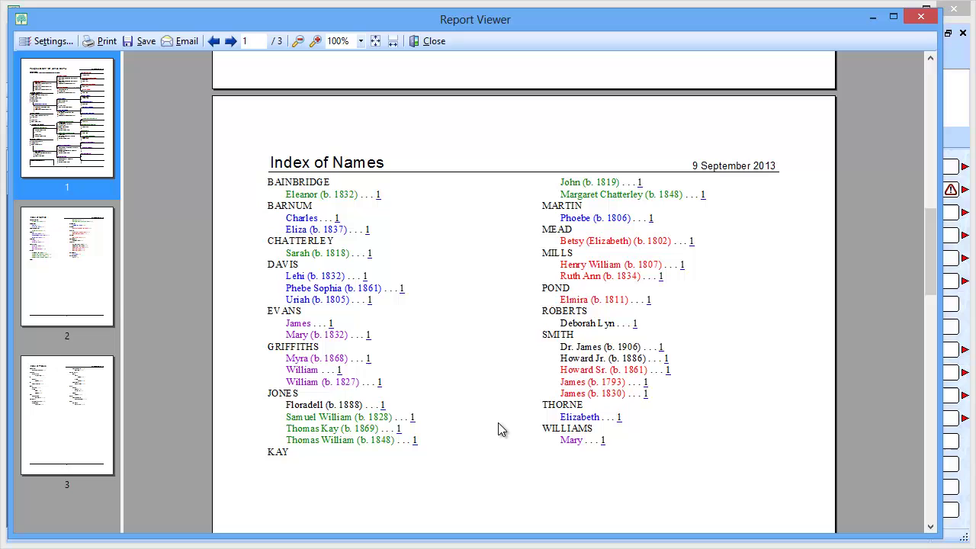
left_click(421, 46)
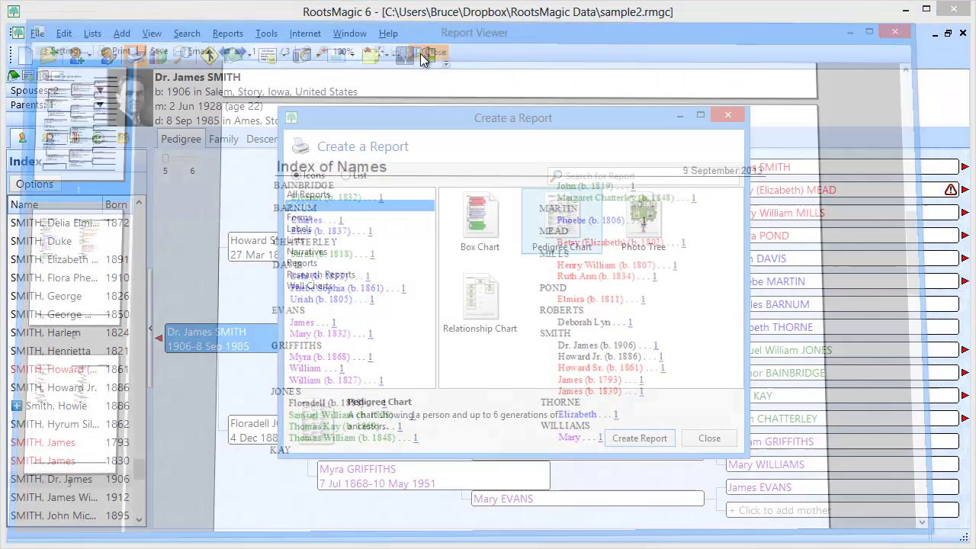
left_click(709, 439)
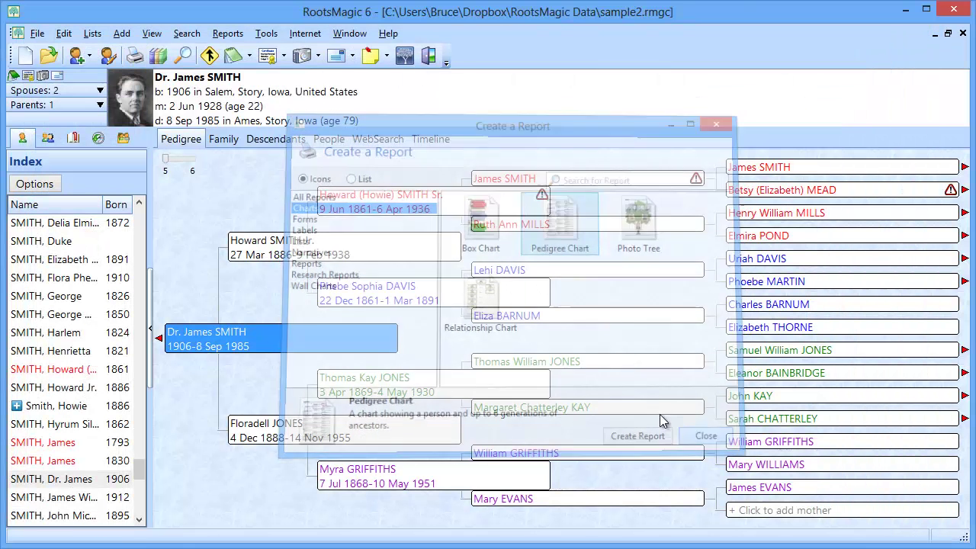